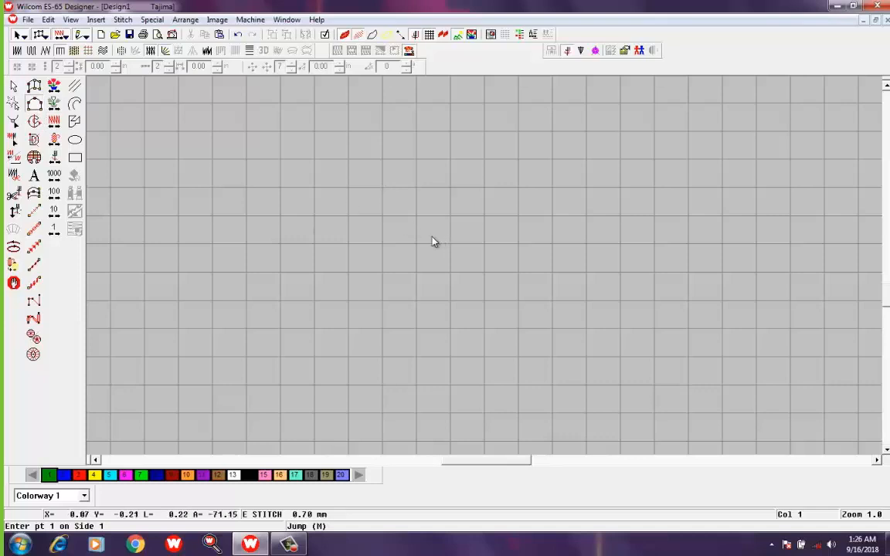
- Digitize a flower petal as an E Stitch column with a short arched inner side and a wider arched outer side
{"action": "left_click", "coordinate": [382, 243]}
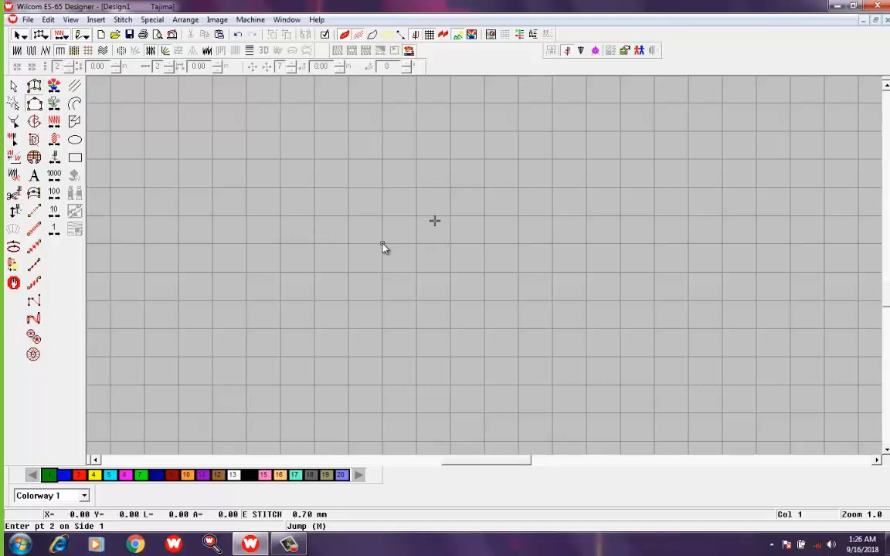
{"action": "left_click", "coordinate": [451, 245]}
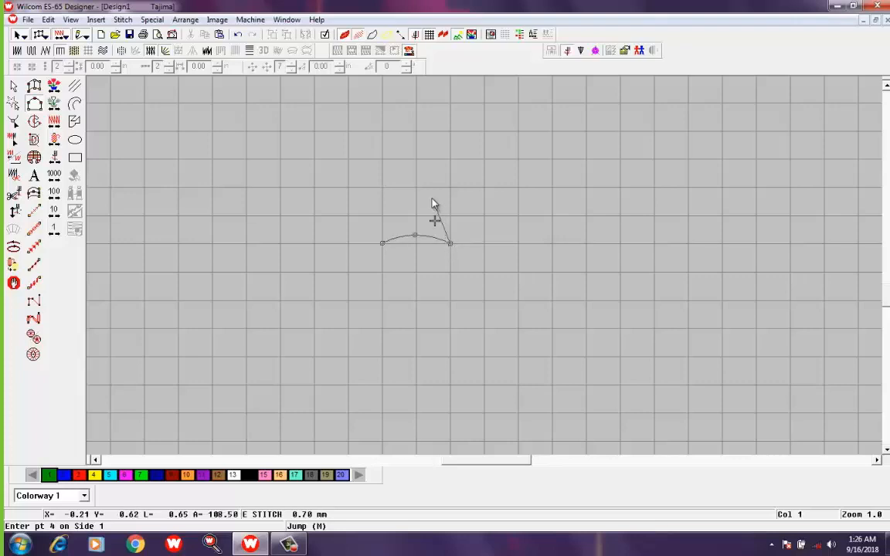
{"action": "key", "text": "Return"}
{"action": "left_click", "coordinate": [365, 188]}
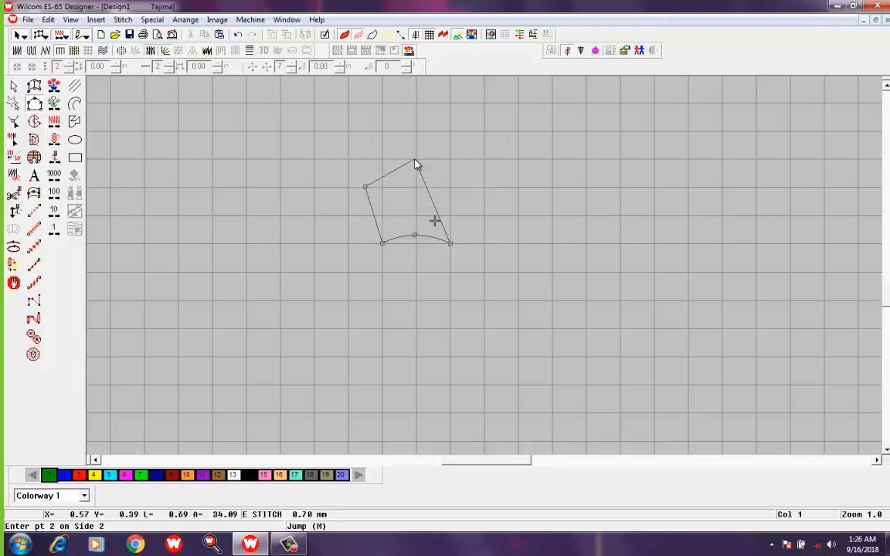
{"action": "left_click", "coordinate": [415, 161]}
{"action": "left_click", "coordinate": [472, 188]}
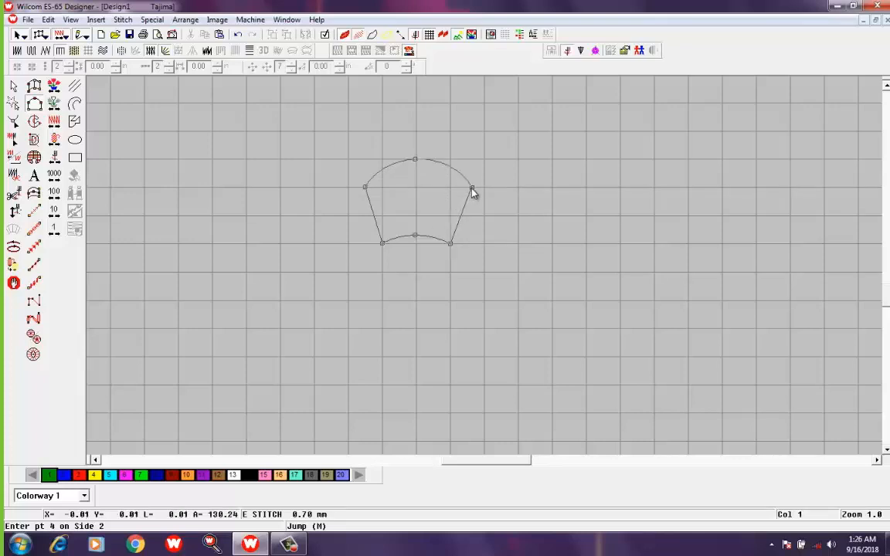
{"action": "key", "text": "Return"}
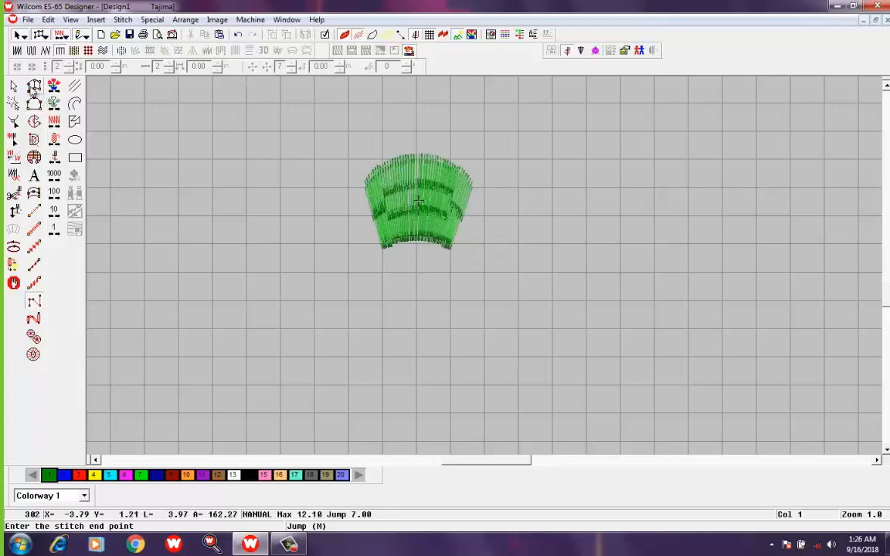
- Create a 7-petal wreath from the petal around a centre about 1.39 in below it, without merging the overlapped objects
{"action": "left_click", "coordinate": [13, 85]}
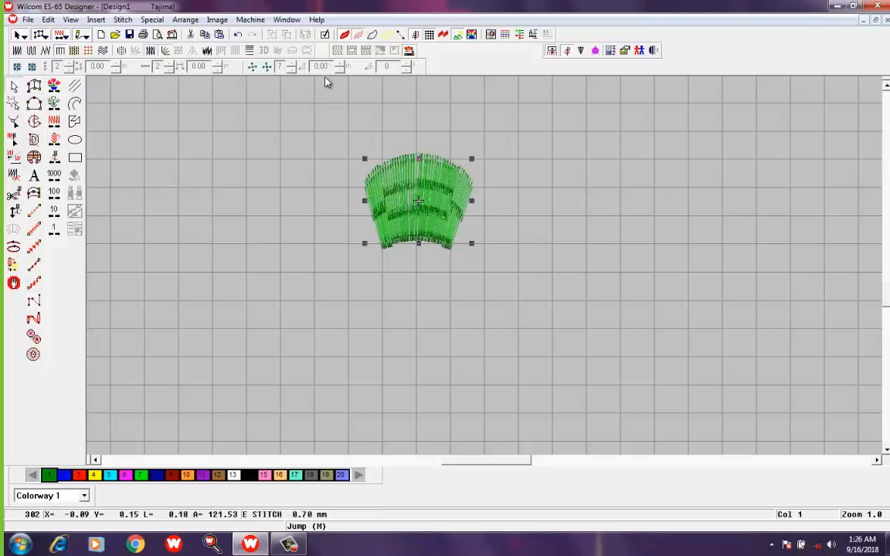
{"action": "left_click", "coordinate": [253, 67]}
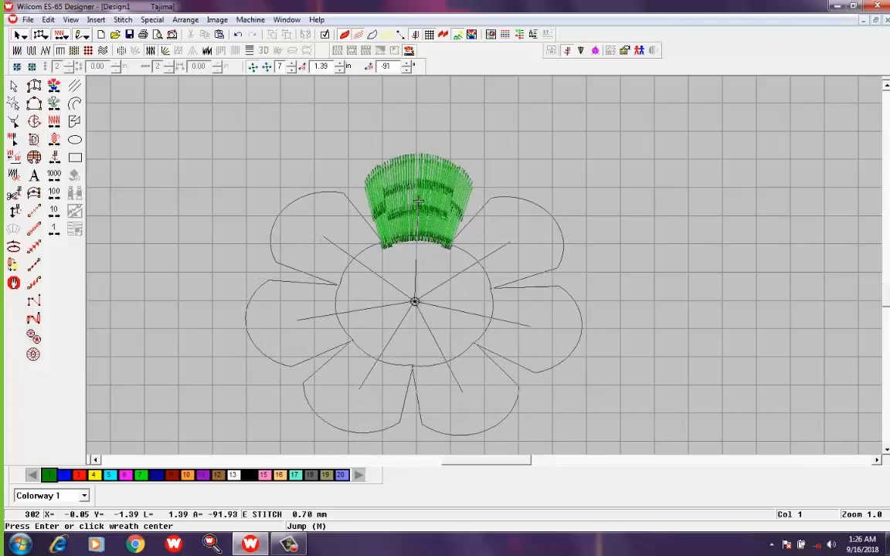
{"action": "left_click", "coordinate": [415, 302]}
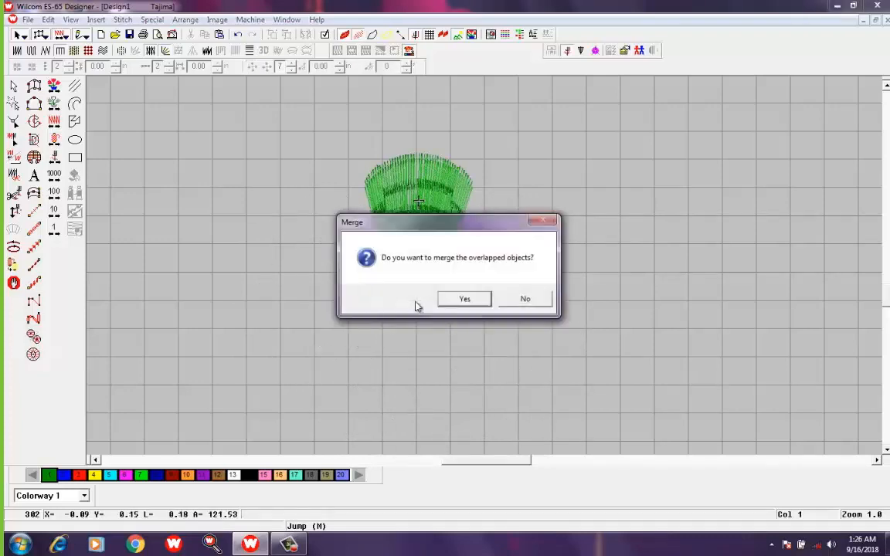
{"action": "left_click", "coordinate": [522, 299]}
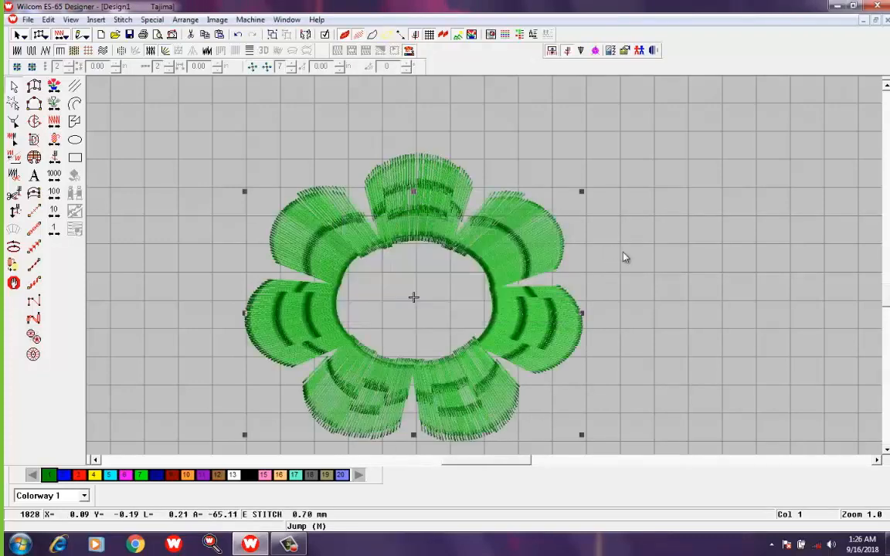
{"action": "scroll", "coordinate": [685, 310], "scroll_direction": "down", "scroll_amount": 2}
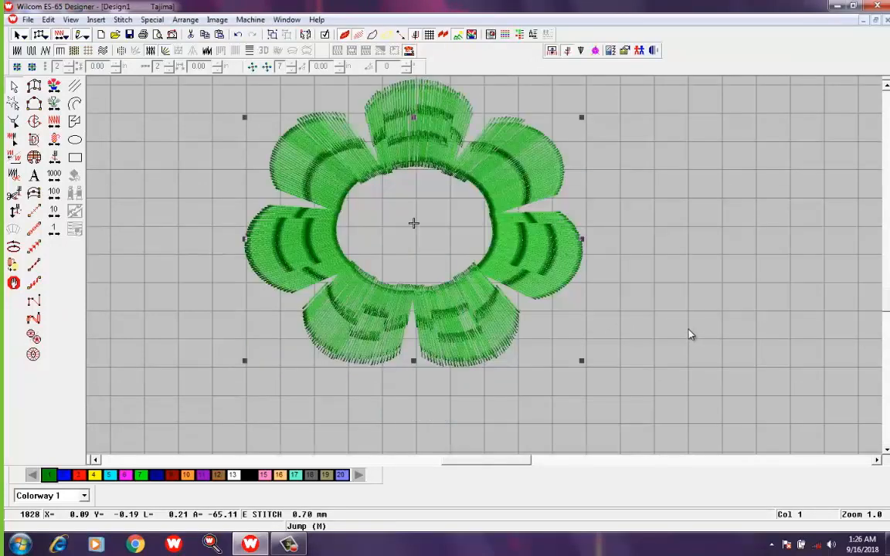
{"action": "scroll", "coordinate": [677, 309], "scroll_direction": "up", "scroll_amount": 4}
{"action": "scroll", "coordinate": [668, 304], "scroll_direction": "down", "scroll_amount": 2}
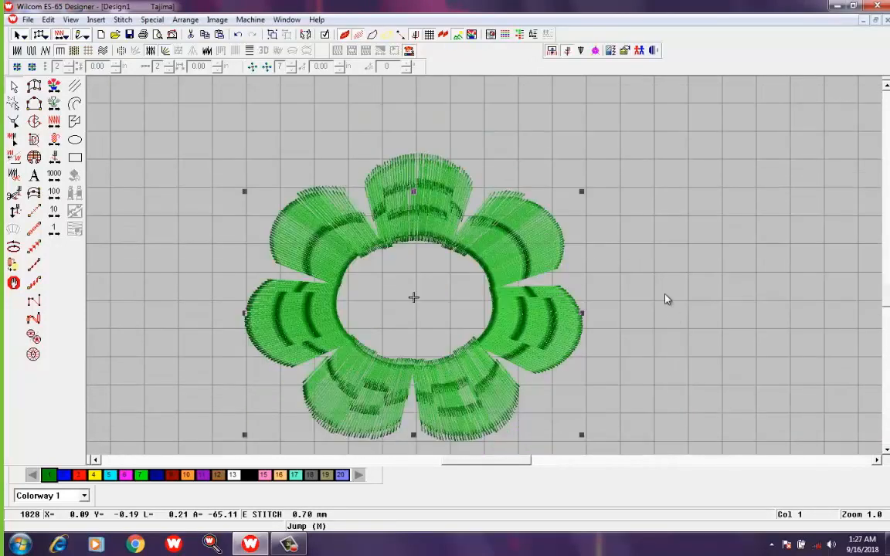
- Add a filled circle covering the open centre of the flower and recolor it dark blue with colour 8
{"action": "left_click", "coordinate": [34, 338]}
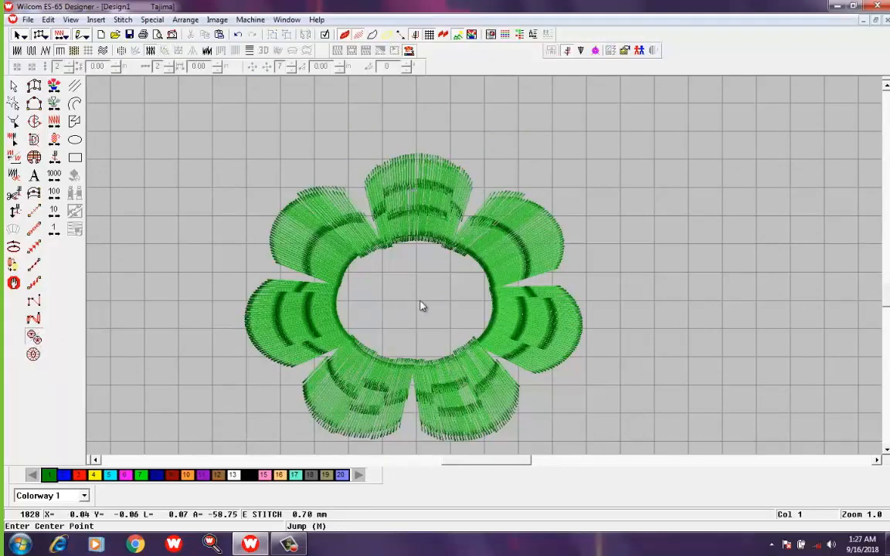
{"action": "left_click", "coordinate": [413, 299]}
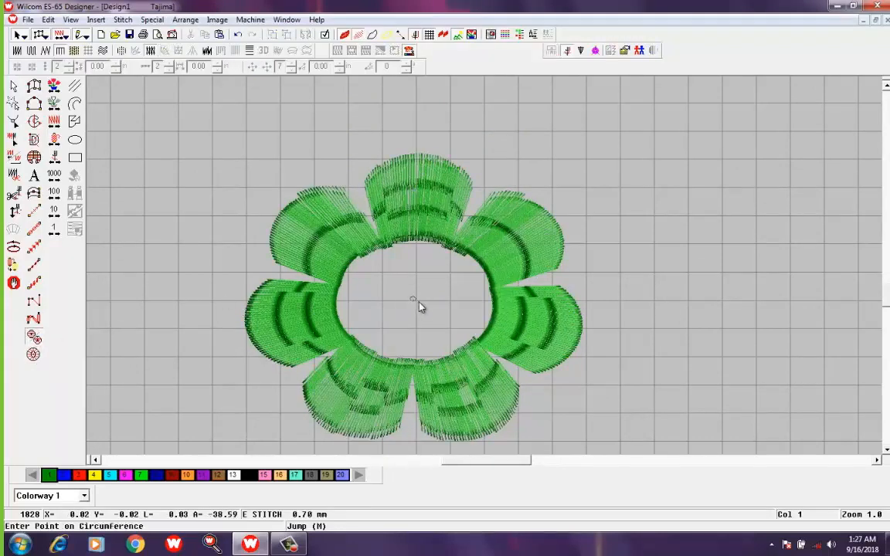
{"action": "left_click", "coordinate": [477, 353]}
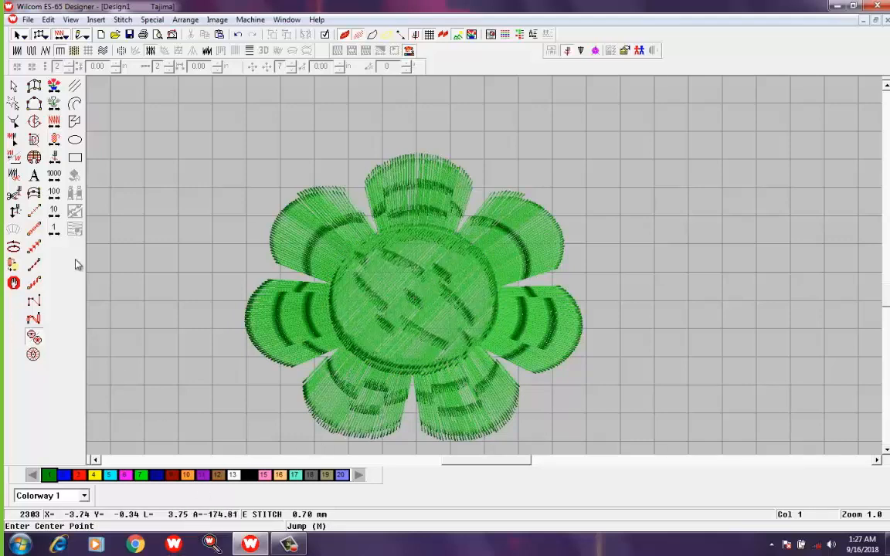
{"action": "left_click", "coordinate": [11, 85]}
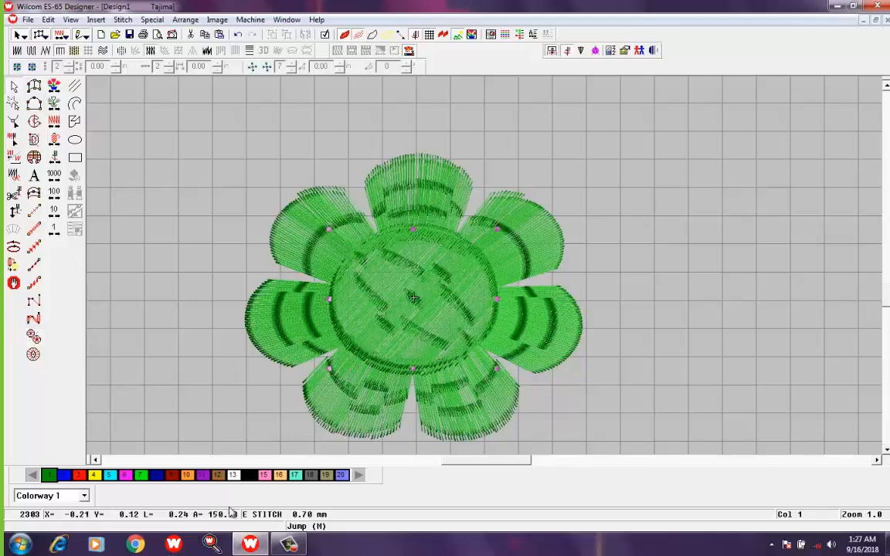
{"action": "left_click", "coordinate": [171, 475]}
{"action": "left_click", "coordinate": [156, 476]}
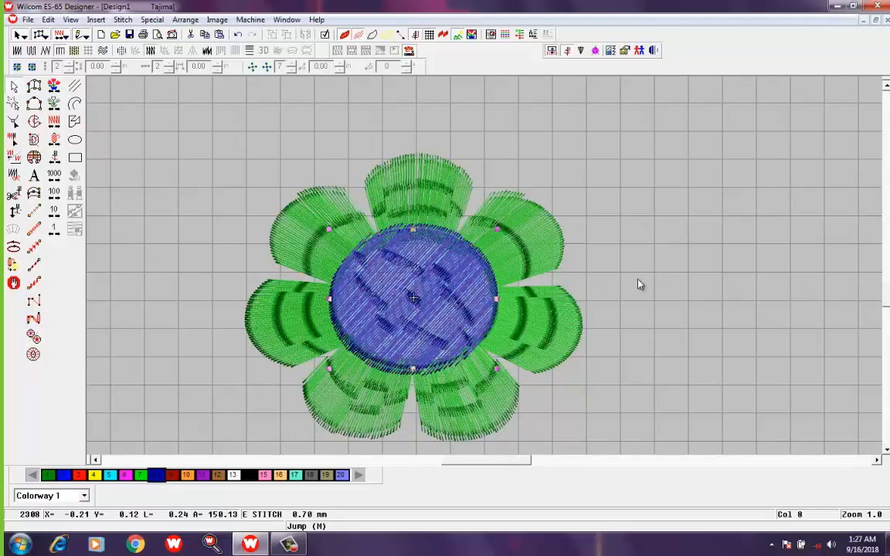
{"action": "left_click", "coordinate": [544, 255]}
{"action": "left_click", "coordinate": [691, 278]}
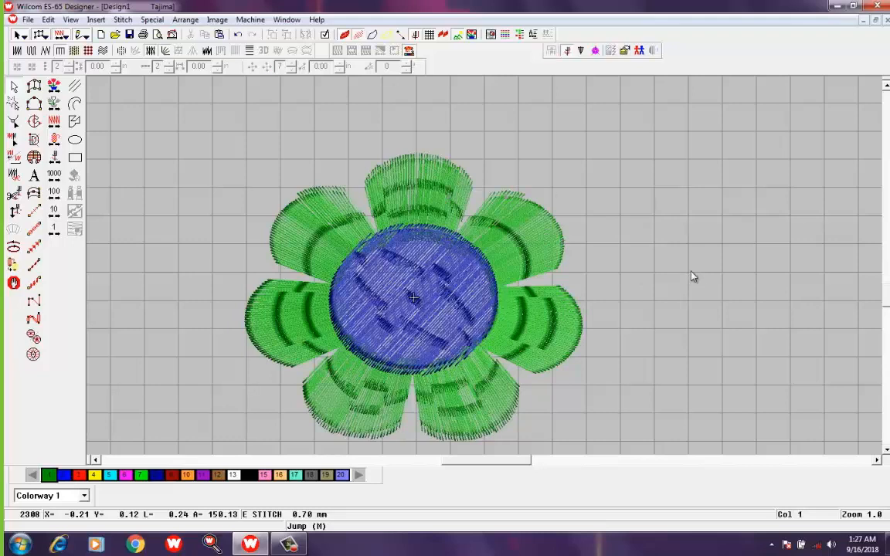
- Examine the flower's stitching at several zoom levels, comparing the realistic stitch rendering with the plain stitch display
{"action": "key", "text": "shift+z"}
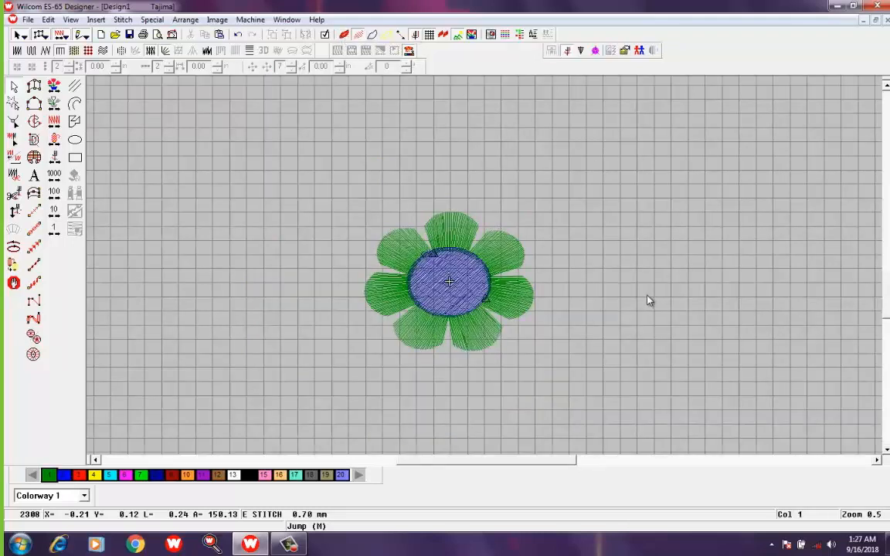
{"action": "left_click", "coordinate": [343, 35]}
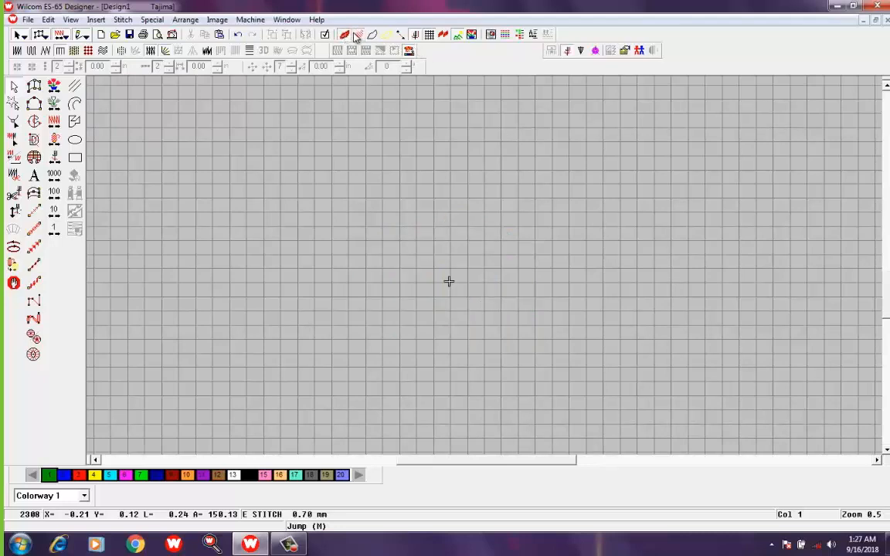
{"action": "left_click", "coordinate": [323, 34]}
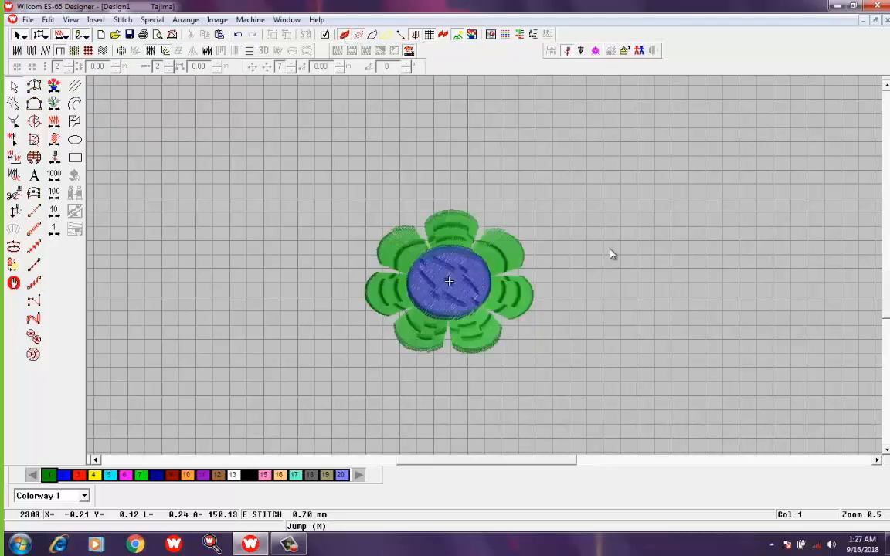
{"action": "key", "text": "z"}
{"action": "key", "text": "shift+z"}
{"action": "key", "text": "shift+z"}
{"action": "key", "text": "shift+z"}
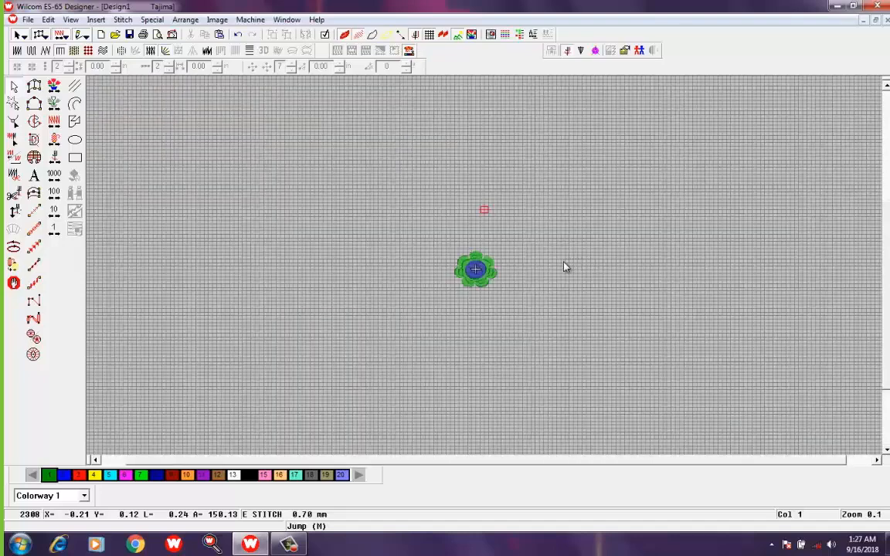
{"action": "key", "text": "z"}
{"action": "key", "text": "z"}
{"action": "key", "text": "z"}
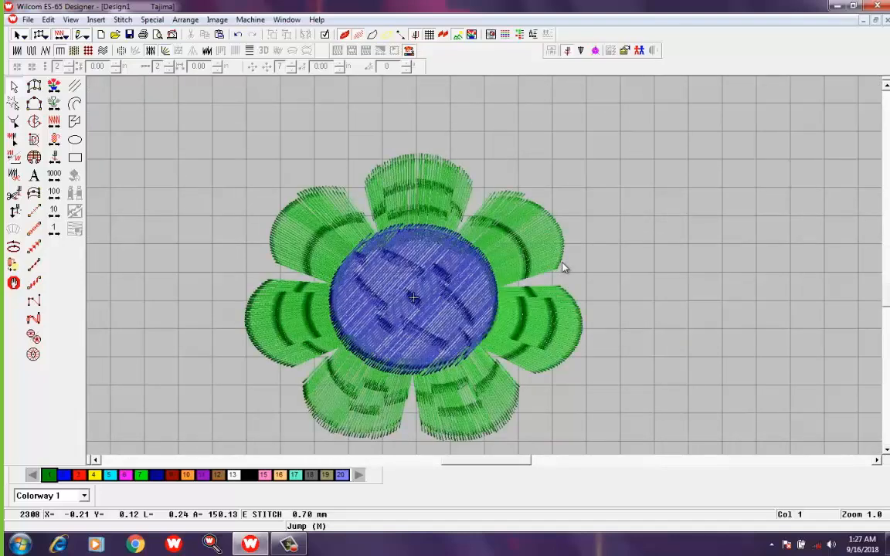
{"action": "key", "text": "z"}
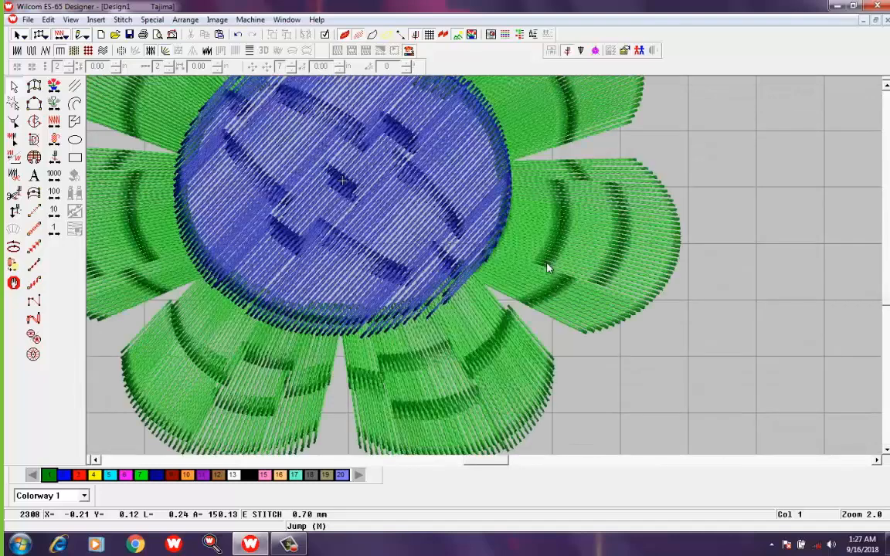
{"action": "scroll", "coordinate": [547, 268], "scroll_direction": "up", "scroll_amount": 4}
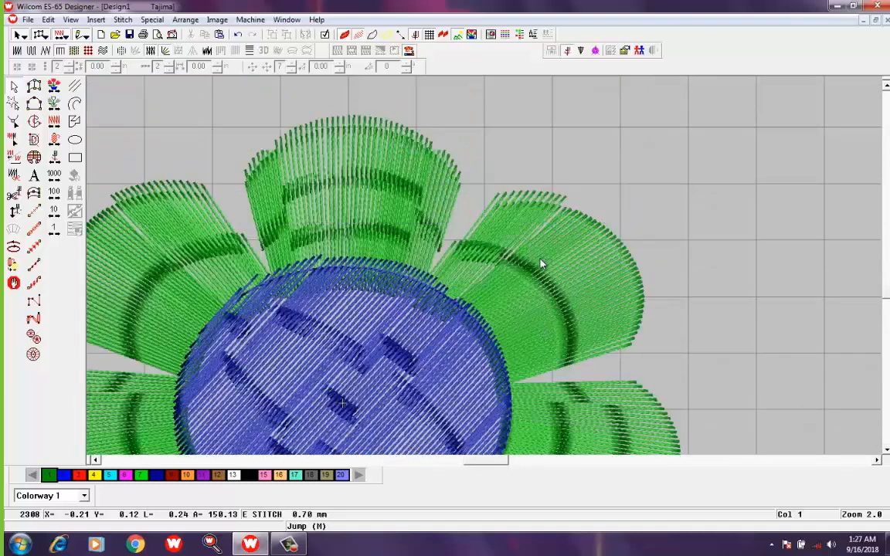
{"action": "key", "text": "shift+z"}
{"action": "key", "text": "shift+z"}
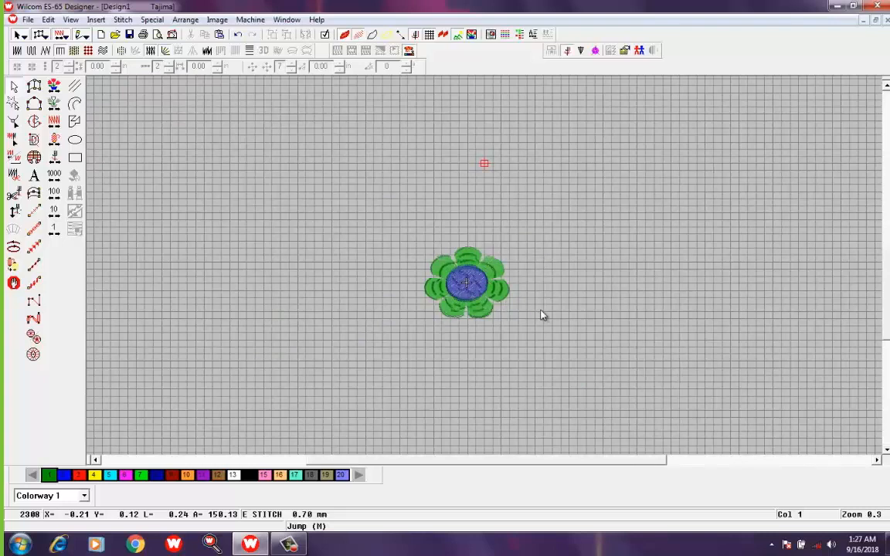
- Select all the petals and the centre circle and group them into one object
{"action": "scroll", "coordinate": [589, 324], "scroll_direction": "down", "scroll_amount": 3}
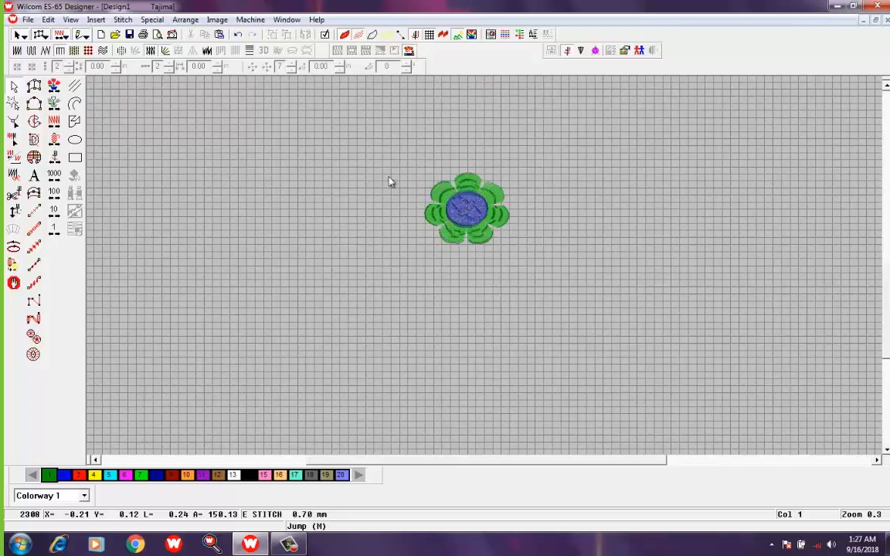
{"action": "left_click_drag", "start_coordinate": [574, 268], "coordinate": [565, 264]}
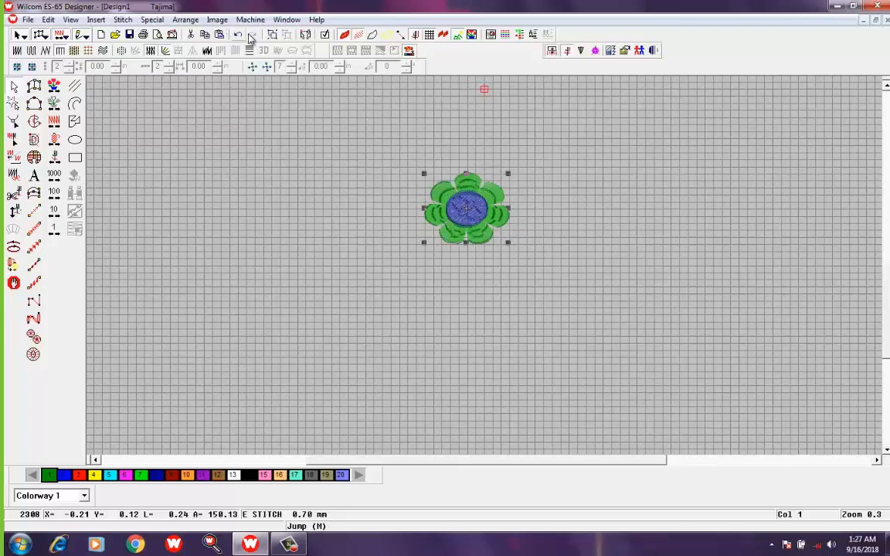
{"action": "scroll", "coordinate": [657, 402], "scroll_direction": "down", "scroll_amount": 5}
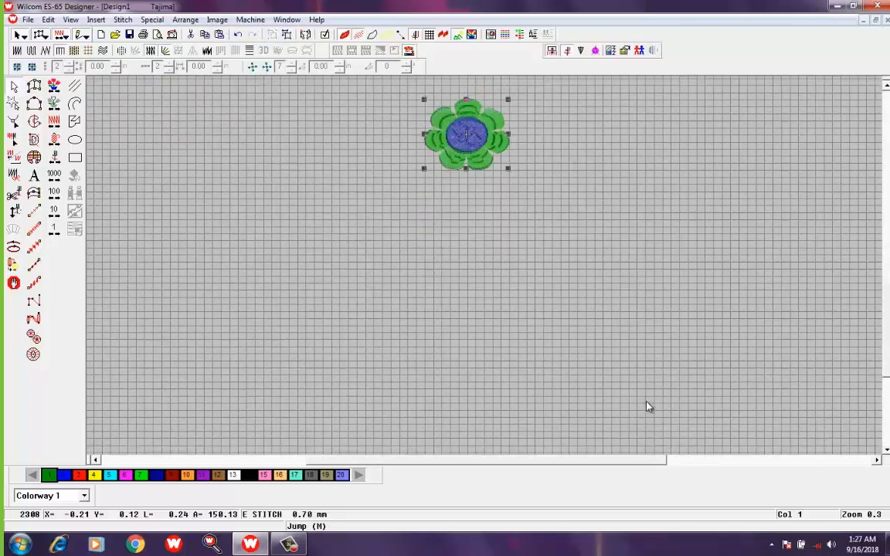
{"action": "scroll", "coordinate": [571, 330], "scroll_direction": "up", "scroll_amount": 2}
- Digitize a spiral tendril with a curved tail below the flower as a Triple Run line with 2.50 mm stitch length
{"action": "left_click", "coordinate": [35, 212]}
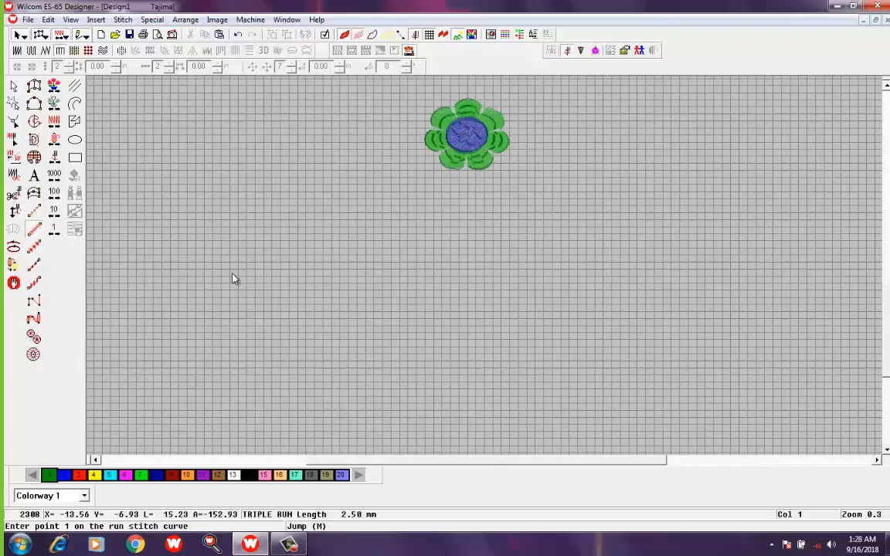
{"action": "left_click", "coordinate": [443, 350]}
{"action": "left_click", "coordinate": [458, 328]}
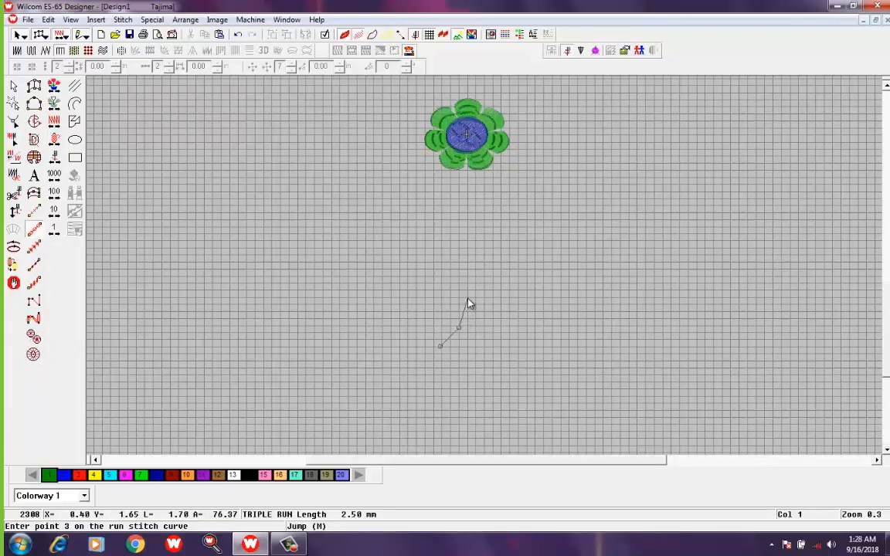
{"action": "left_click", "coordinate": [467, 298]}
{"action": "left_click", "coordinate": [452, 280]}
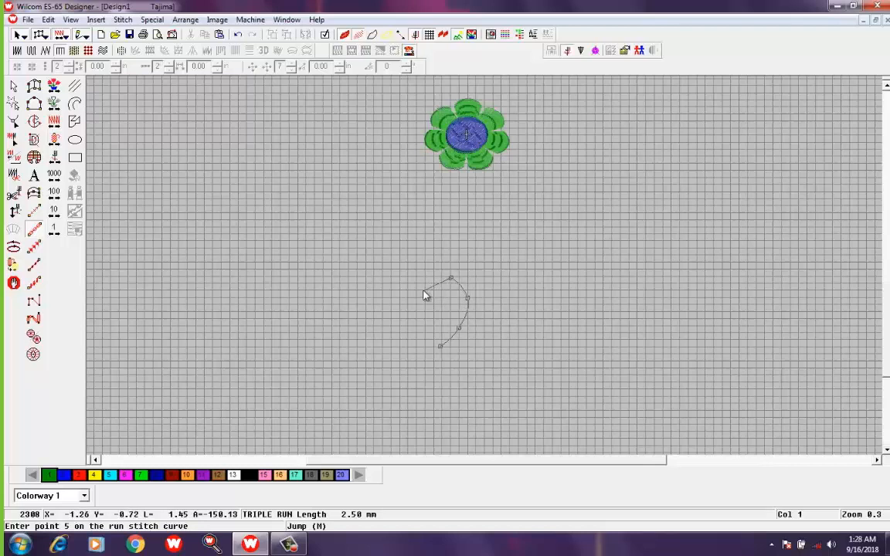
{"action": "left_click", "coordinate": [426, 291]}
{"action": "left_click", "coordinate": [466, 299]}
{"action": "left_click", "coordinate": [442, 291]}
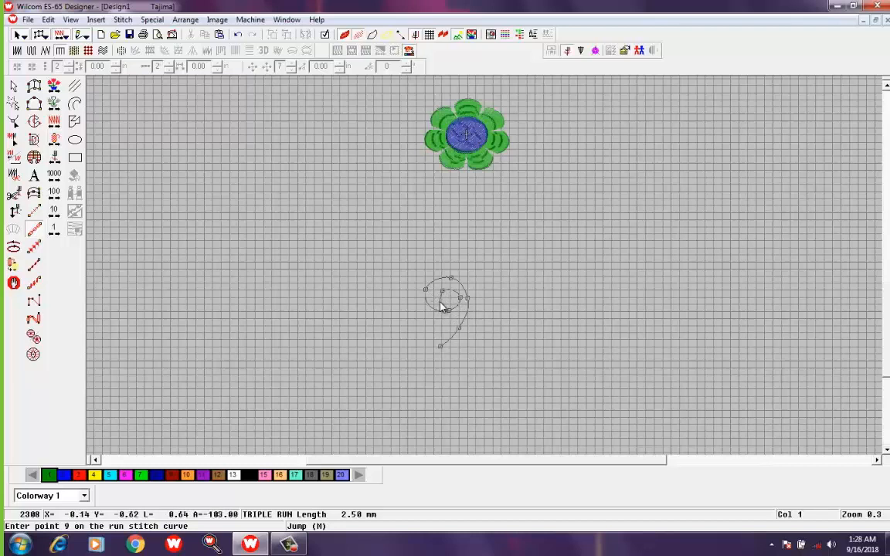
{"action": "left_click", "coordinate": [450, 306]}
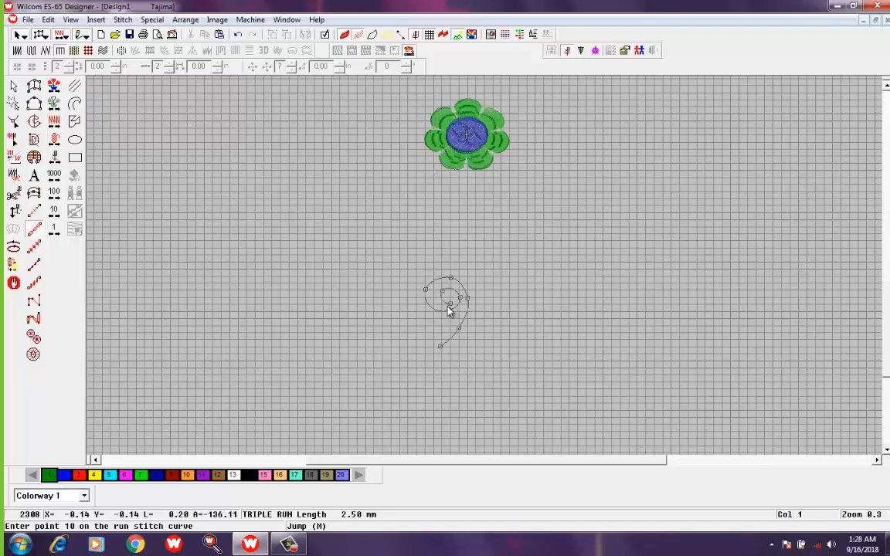
{"action": "key", "text": "Return"}
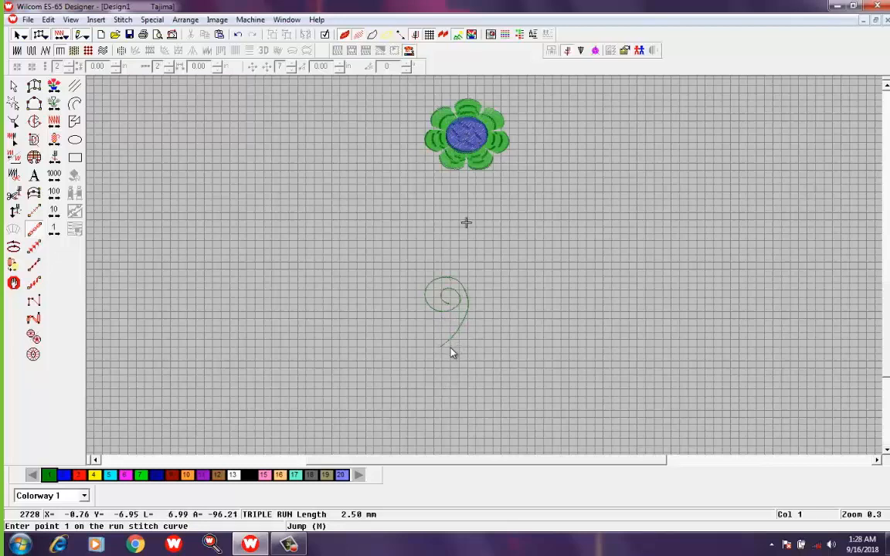
{"action": "scroll", "coordinate": [452, 353], "scroll_direction": "down", "scroll_amount": 2}
{"action": "scroll", "coordinate": [453, 354], "scroll_direction": "up", "scroll_amount": 3}
{"action": "scroll", "coordinate": [454, 352], "scroll_direction": "down", "scroll_amount": 3}
{"action": "scroll", "coordinate": [452, 358], "scroll_direction": "up", "scroll_amount": 1}
{"action": "scroll", "coordinate": [455, 357], "scroll_direction": "up", "scroll_amount": 2}
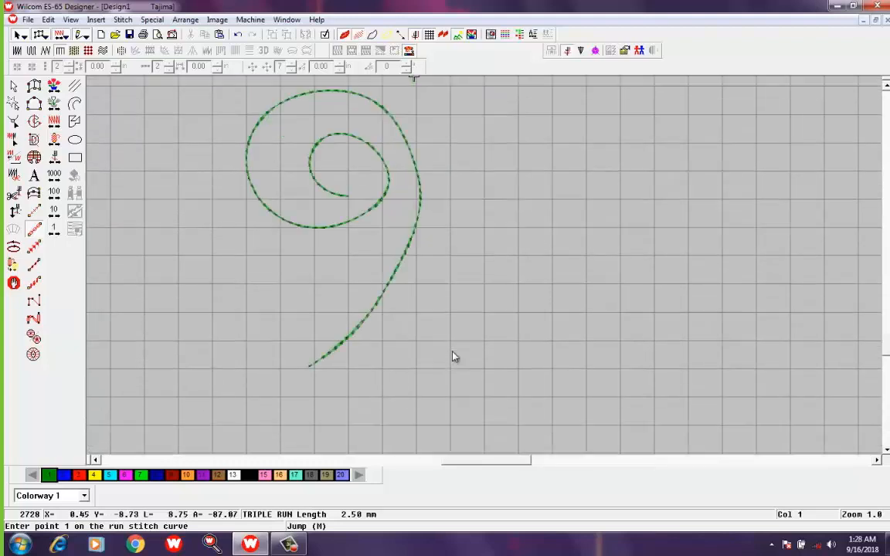
- Reshape the tendril's outer curve on its right side, adding and adjusting control points so it runs smoothly into the tail
{"action": "scroll", "coordinate": [448, 352], "scroll_direction": "up", "scroll_amount": 3}
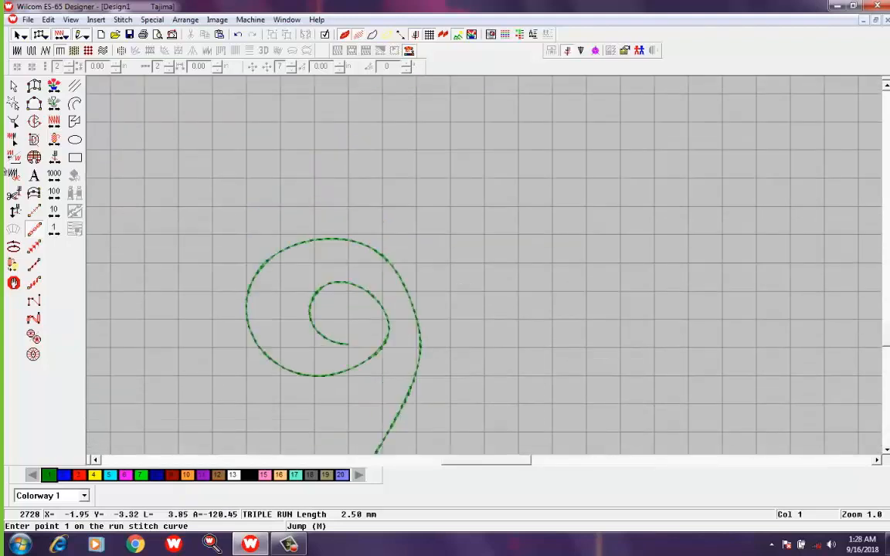
{"action": "left_click", "coordinate": [13, 86]}
{"action": "left_click", "coordinate": [13, 121]}
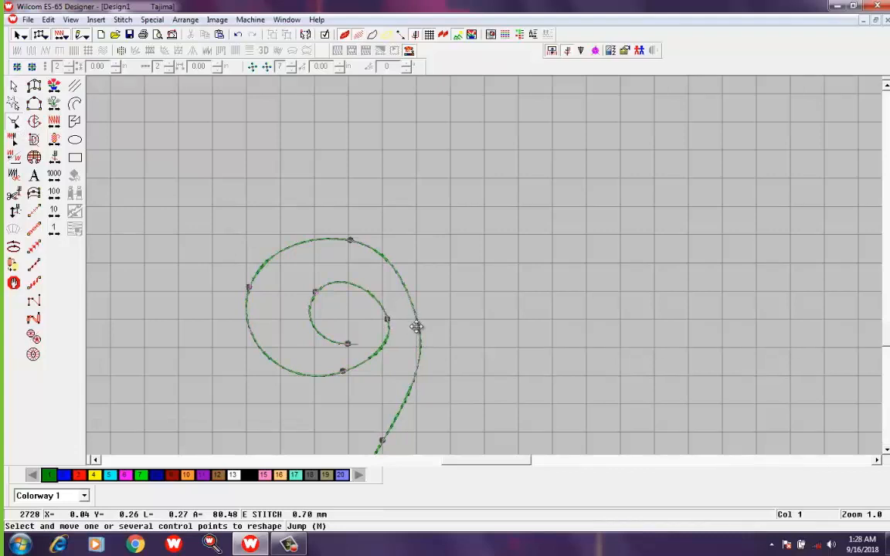
{"action": "mouse_move", "coordinate": [417, 320]}
{"action": "left_mouse_down"}
{"action": "mouse_move", "coordinate": [422, 335]}
{"action": "mouse_move", "coordinate": [415, 331]}
{"action": "left_mouse_up"}
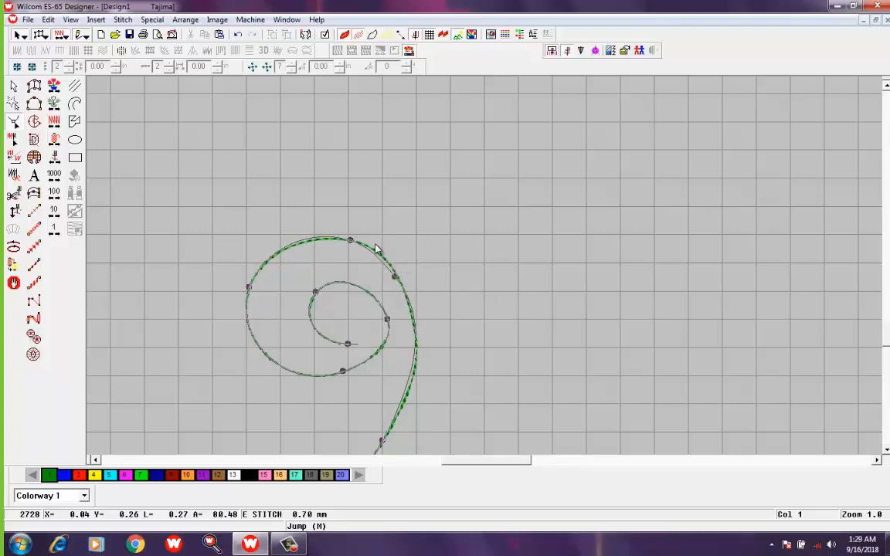
{"action": "left_click_drag", "start_coordinate": [434, 303], "coordinate": [467, 318]}
{"action": "left_click_drag", "start_coordinate": [396, 275], "coordinate": [398, 276]}
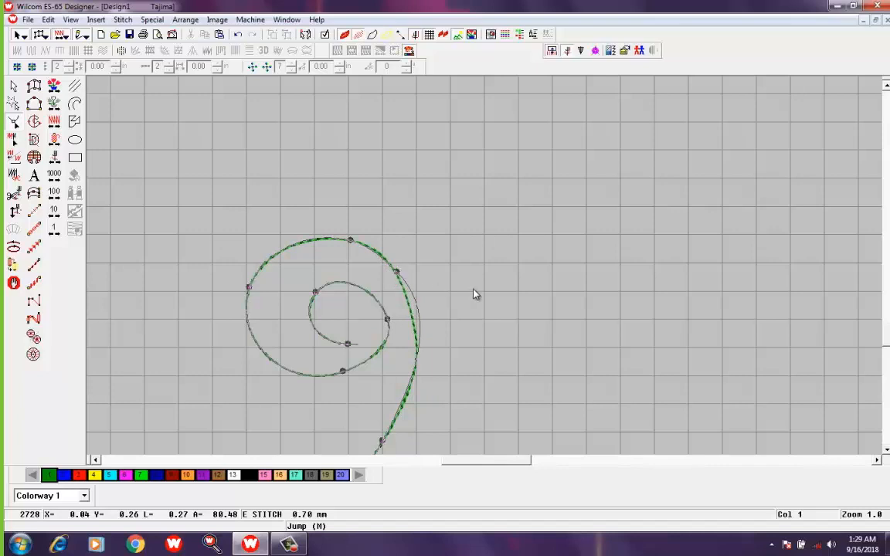
{"action": "key", "text": "Return"}
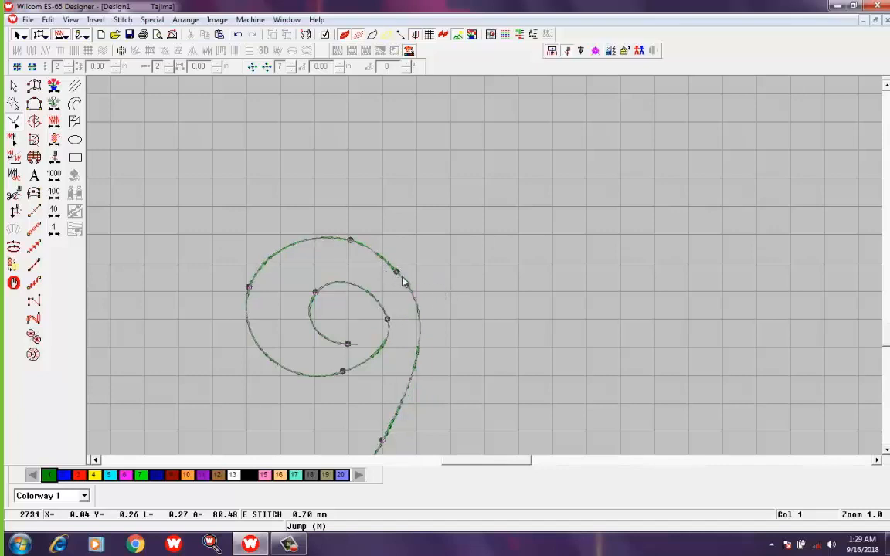
{"action": "left_click_drag", "start_coordinate": [452, 268], "coordinate": [389, 422]}
{"action": "key", "text": "Return"}
{"action": "left_click", "coordinate": [416, 327]}
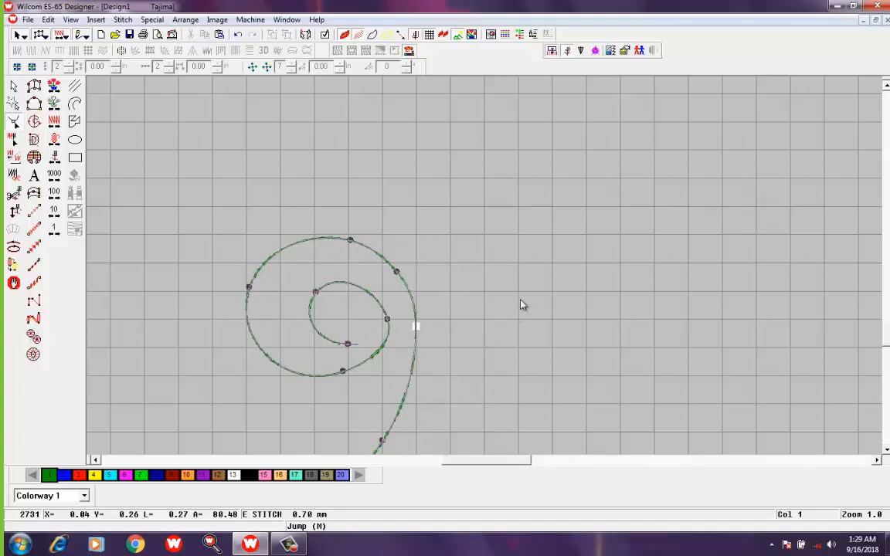
- Reshape the right side of the tendril's inner coil by moving its control points slightly inward and adding one below
{"action": "scroll", "coordinate": [510, 338], "scroll_direction": "down", "scroll_amount": 2}
{"action": "scroll", "coordinate": [471, 322], "scroll_direction": "up", "scroll_amount": 1}
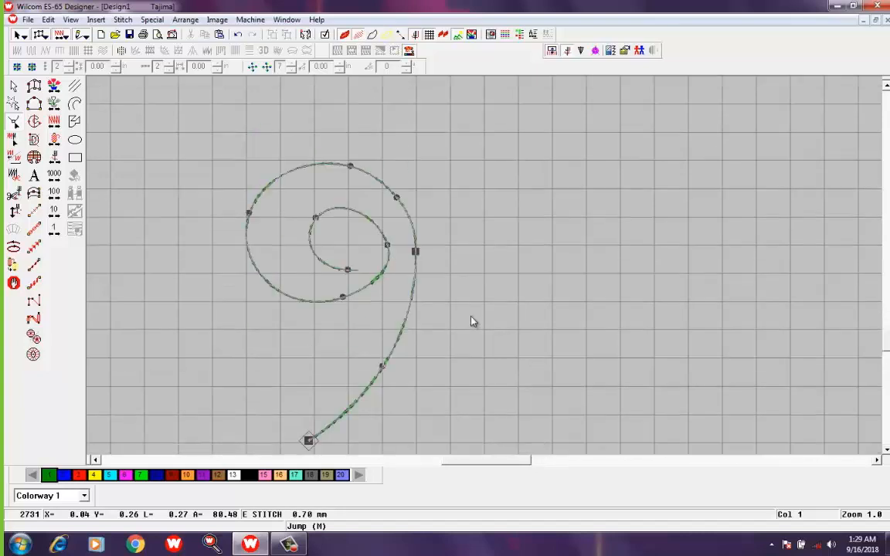
{"action": "left_click", "coordinate": [388, 258]}
{"action": "left_click_drag", "start_coordinate": [357, 190], "coordinate": [427, 344]}
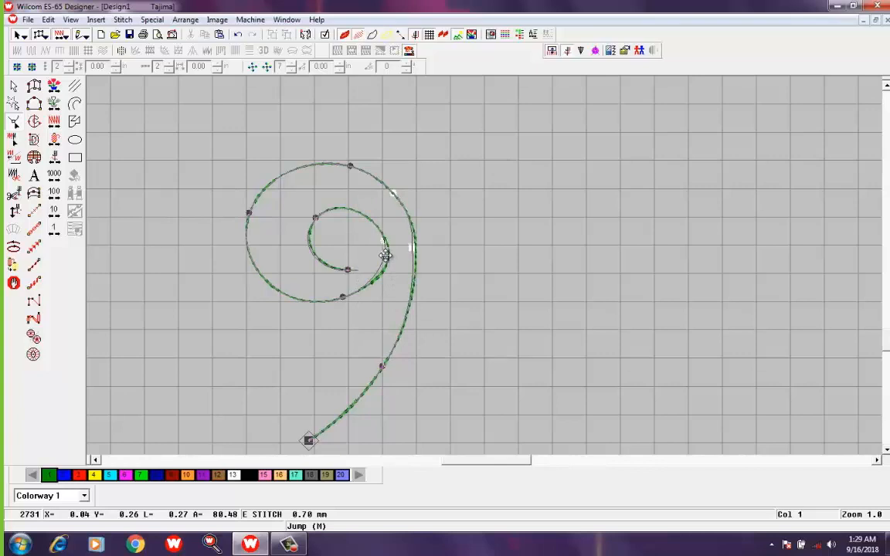
{"action": "left_click_drag", "start_coordinate": [385, 256], "coordinate": [388, 259]}
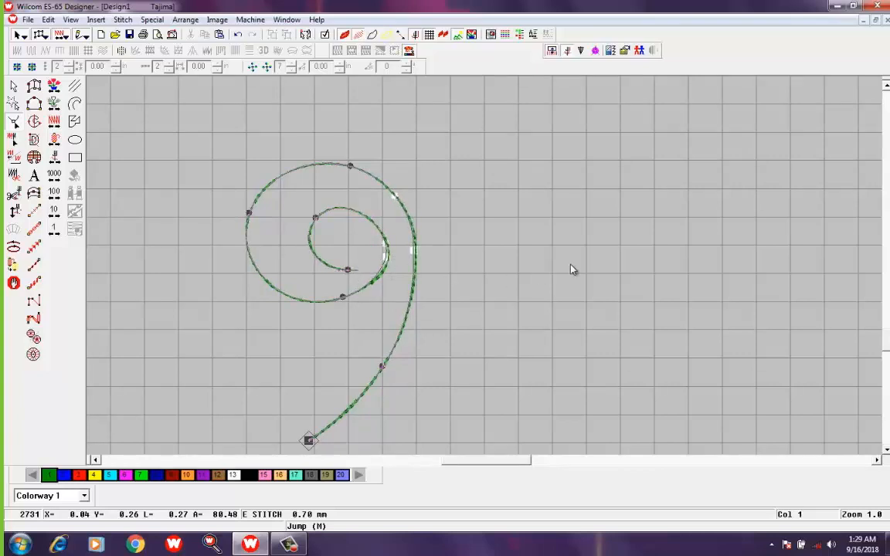
{"action": "left_click", "coordinate": [571, 270]}
{"action": "left_click_drag", "start_coordinate": [354, 294], "coordinate": [389, 325]}
{"action": "left_click_drag", "start_coordinate": [386, 245], "coordinate": [382, 238]}
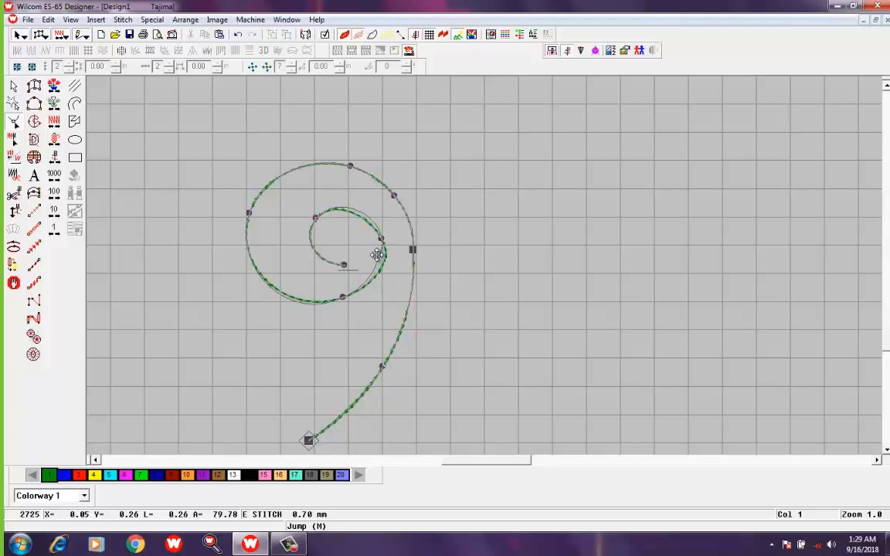
{"action": "left_click_drag", "start_coordinate": [376, 255], "coordinate": [380, 258]}
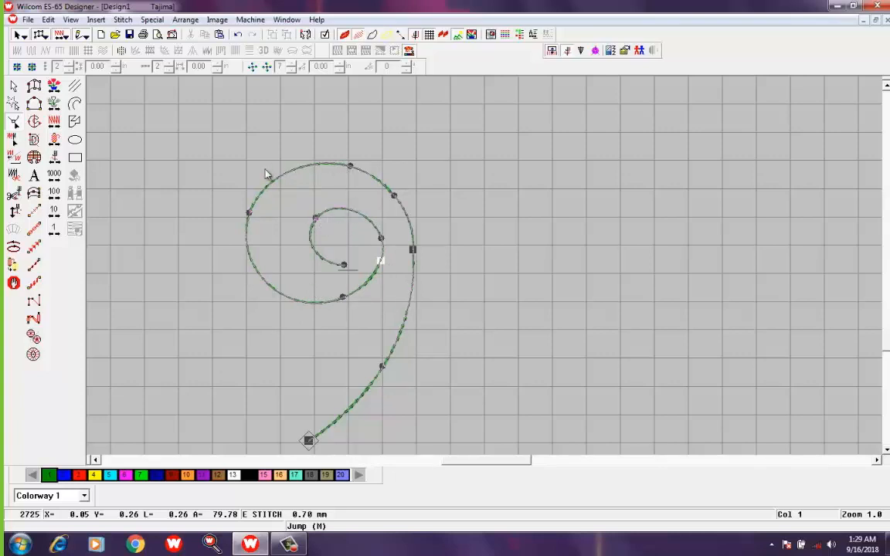
- Round off the upper part of the tendril's outer loop by moving its upper-left and top control points
{"action": "left_click_drag", "start_coordinate": [249, 213], "coordinate": [289, 180]}
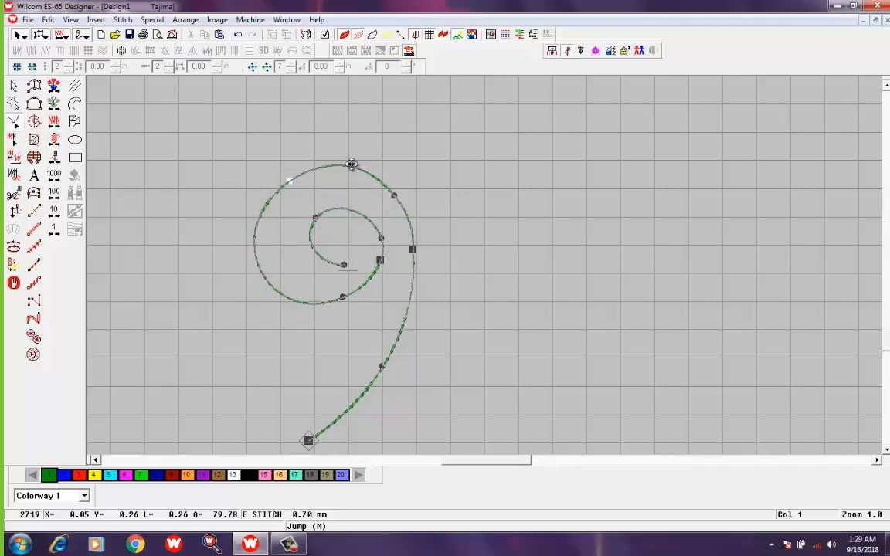
{"action": "mouse_move", "coordinate": [352, 166]}
{"action": "left_mouse_down"}
{"action": "mouse_move", "coordinate": [352, 177]}
{"action": "mouse_move", "coordinate": [357, 171]}
{"action": "left_mouse_up"}
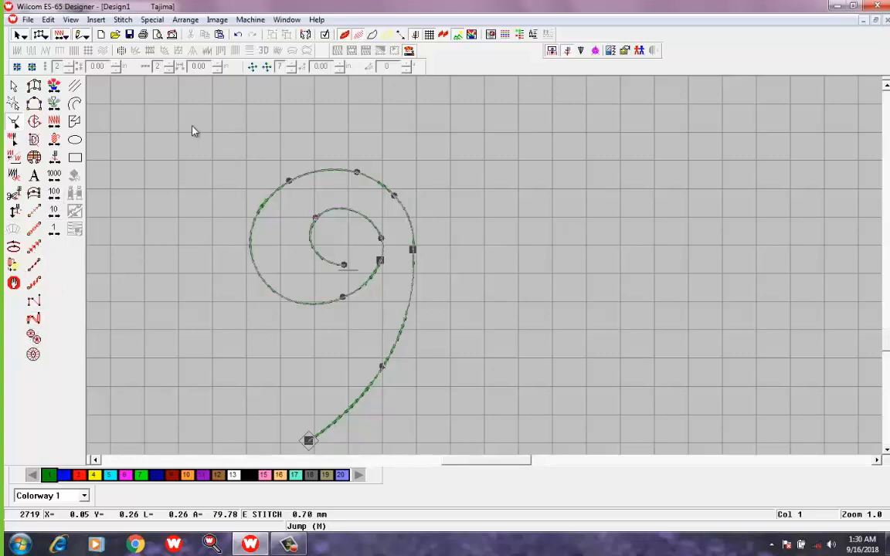
{"action": "left_click", "coordinate": [530, 310]}
{"action": "left_click_drag", "start_coordinate": [242, 158], "coordinate": [489, 331]}
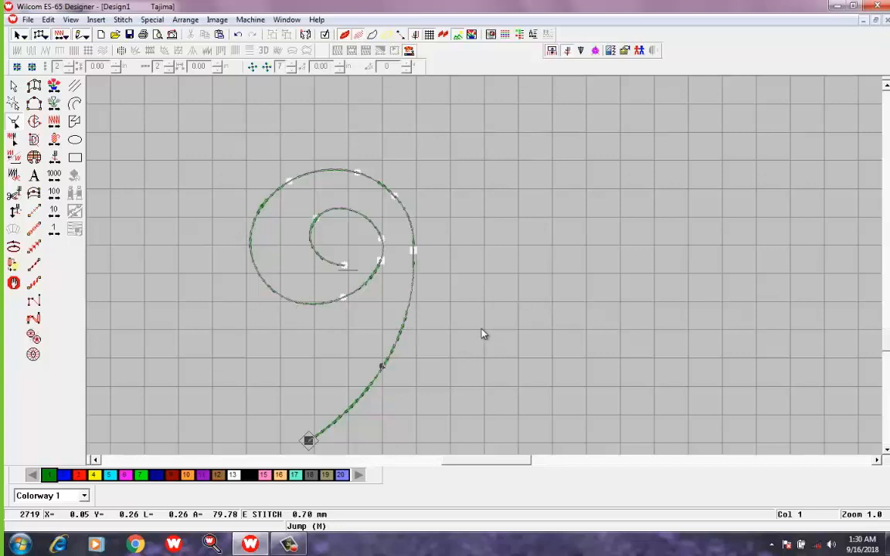
{"action": "left_click", "coordinate": [258, 68]}
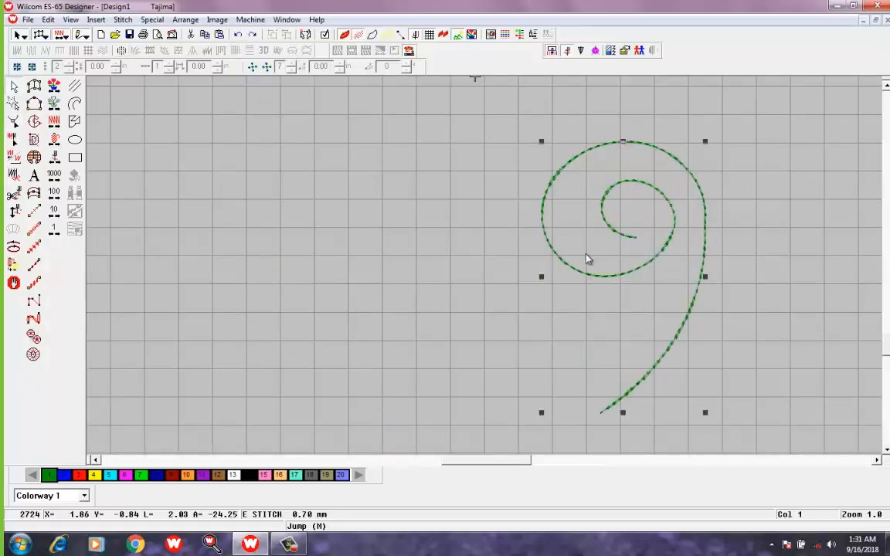
- Duplicate the spiral tendril and mirror the copy in X
{"action": "right_click", "coordinate": [656, 255]}
{"action": "left_click", "coordinate": [623, 455]}
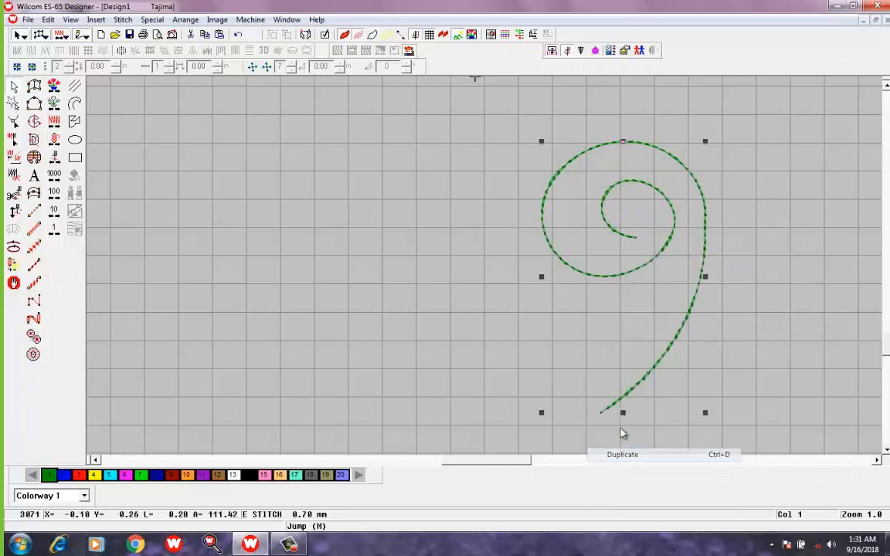
{"action": "right_click", "coordinate": [610, 259]}
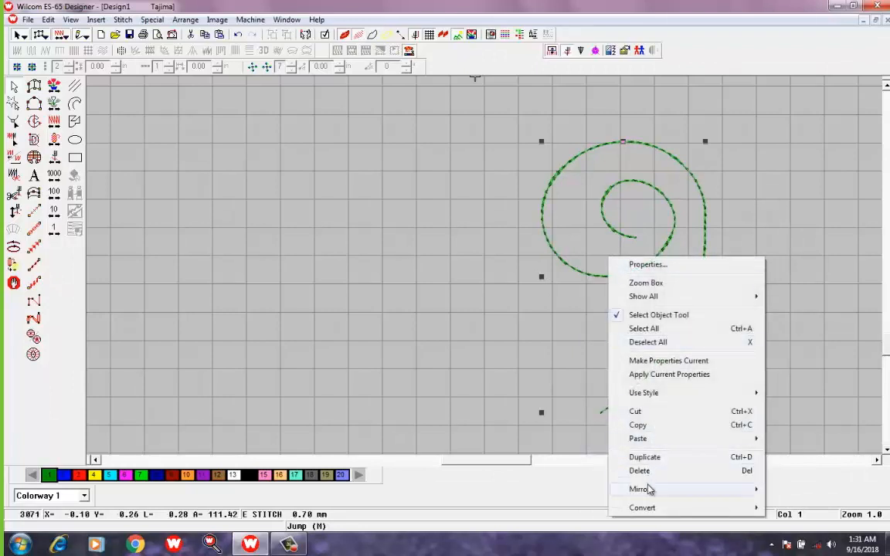
{"action": "mouse_move", "coordinate": [650, 491]}
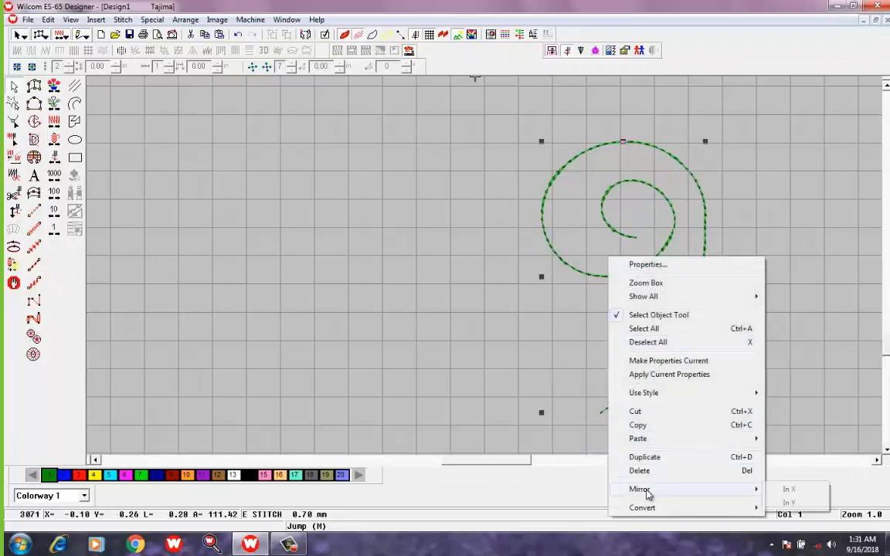
{"action": "left_click", "coordinate": [794, 492]}
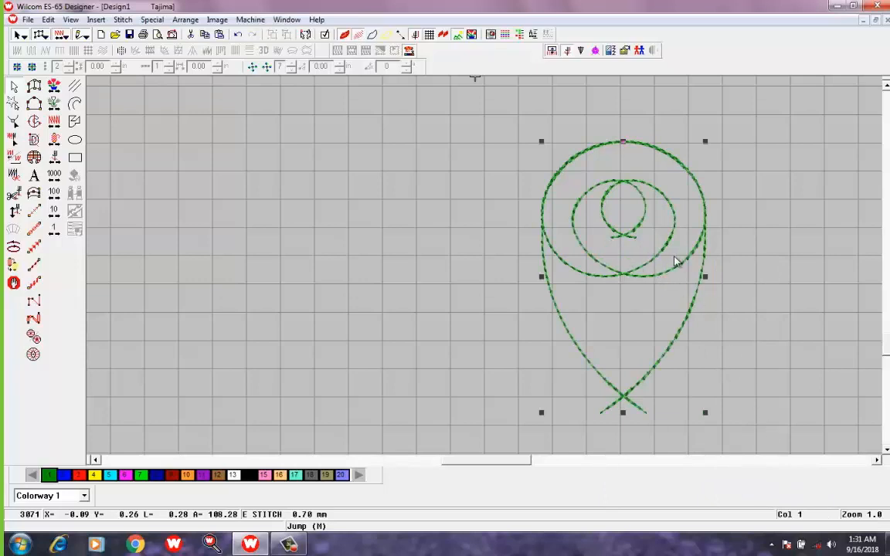
- Arrange the original tendril and its mirrored copy side by side so their outer curves touch in the middle
{"action": "left_click_drag", "start_coordinate": [556, 213], "coordinate": [725, 218]}
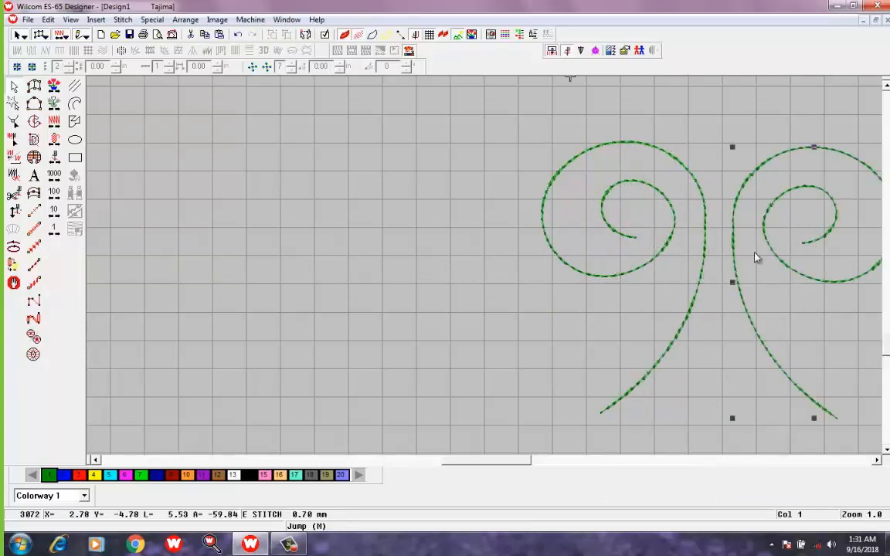
{"action": "left_click", "coordinate": [563, 248]}
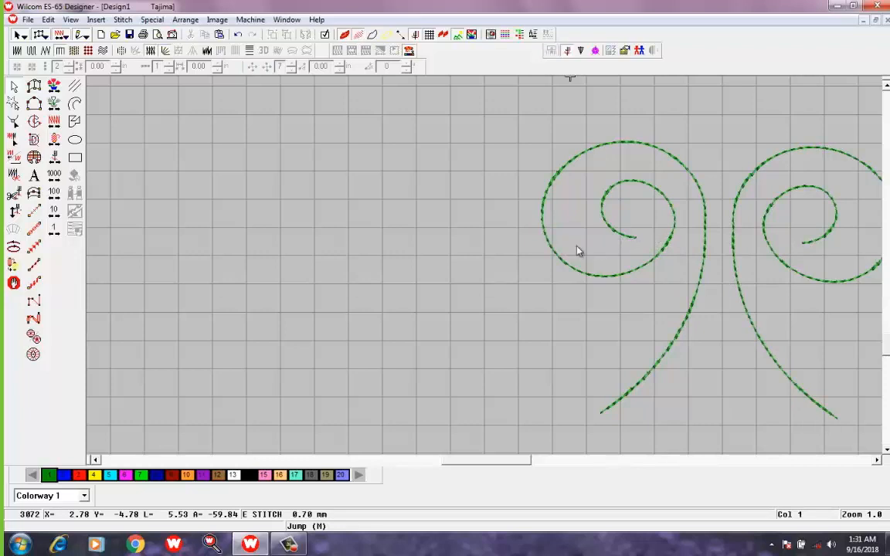
{"action": "left_click", "coordinate": [633, 237]}
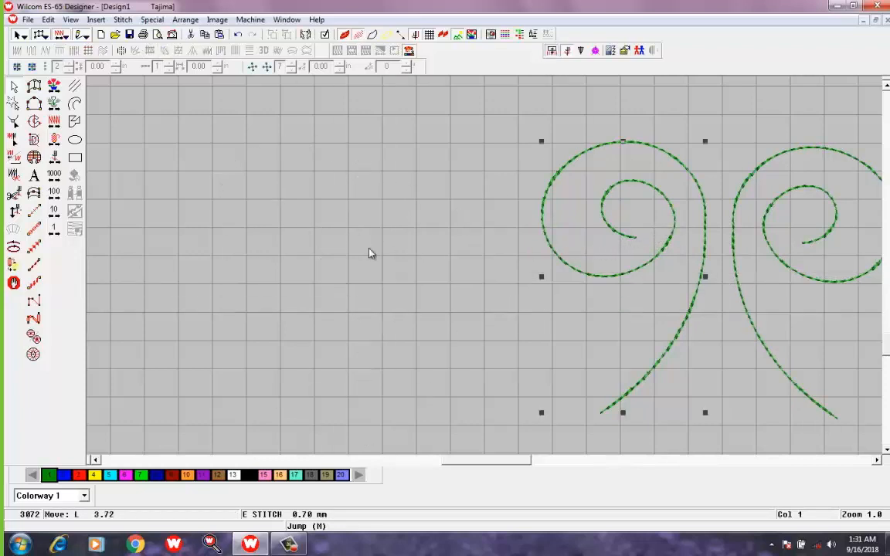
{"action": "left_click_drag", "start_coordinate": [370, 253], "coordinate": [368, 255]}
{"action": "left_click", "coordinate": [703, 267]}
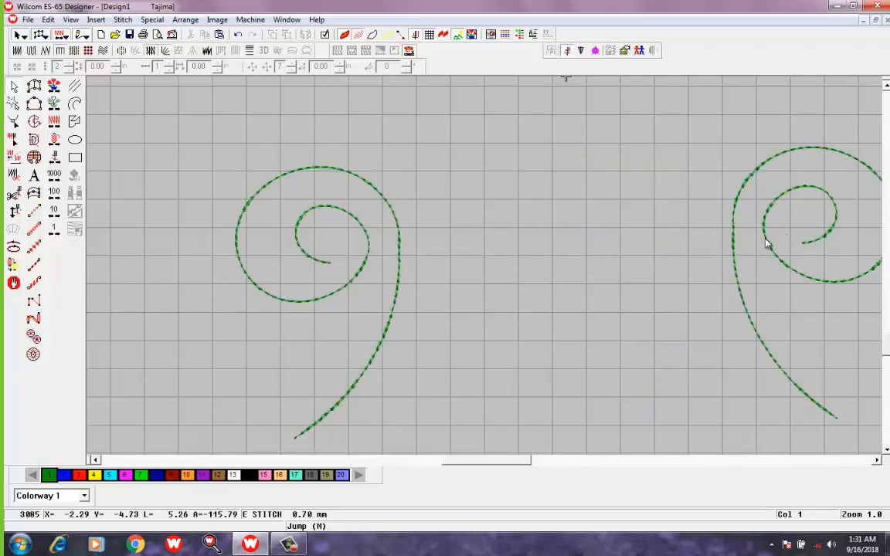
{"action": "left_click_drag", "start_coordinate": [767, 244], "coordinate": [431, 248]}
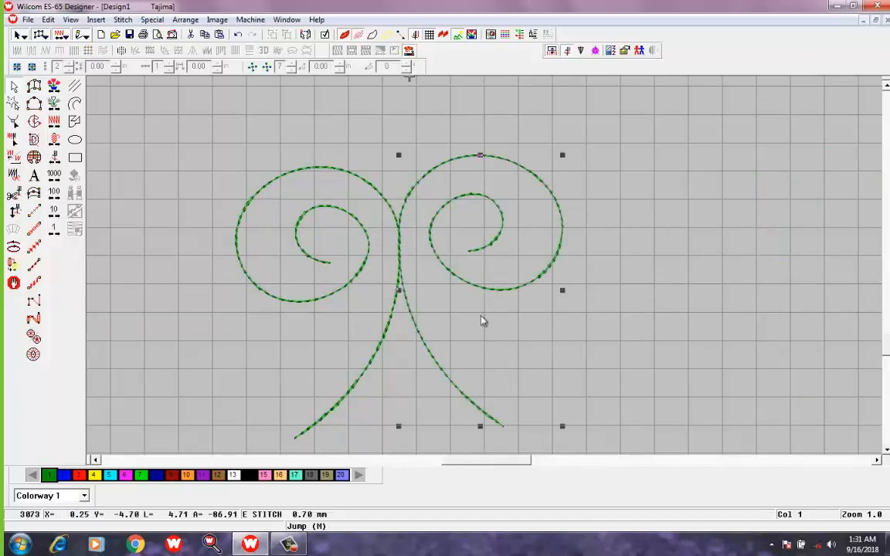
{"action": "scroll", "coordinate": [618, 373], "scroll_direction": "down", "scroll_amount": 2}
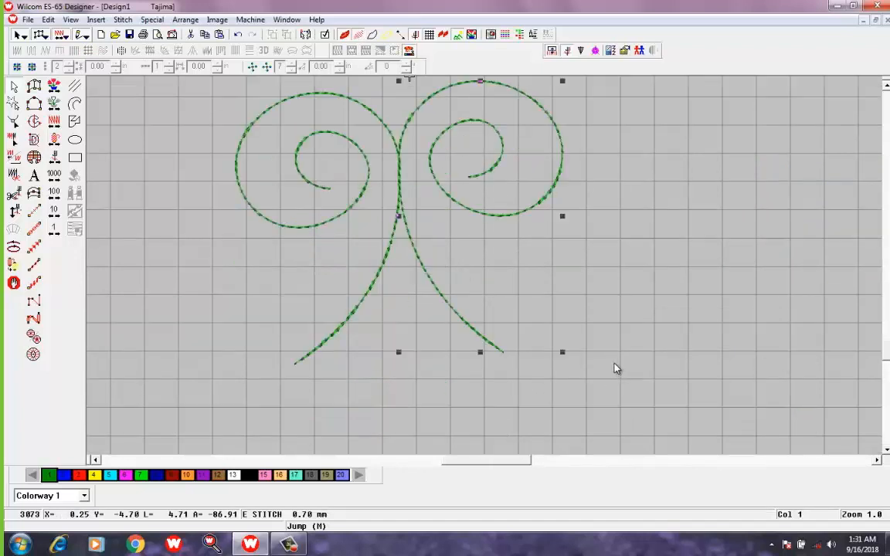
{"action": "scroll", "coordinate": [616, 369], "scroll_direction": "up", "scroll_amount": 4}
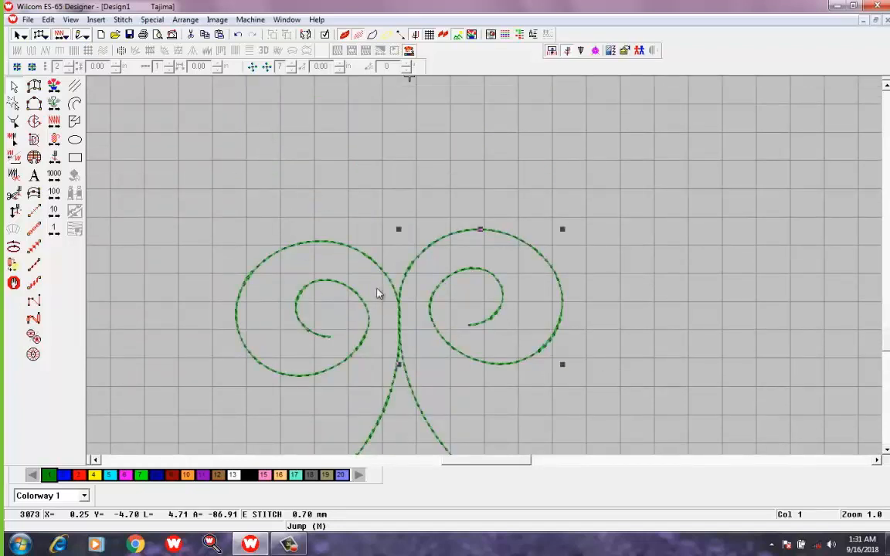
{"action": "scroll", "coordinate": [410, 316], "scroll_direction": "down", "scroll_amount": 2}
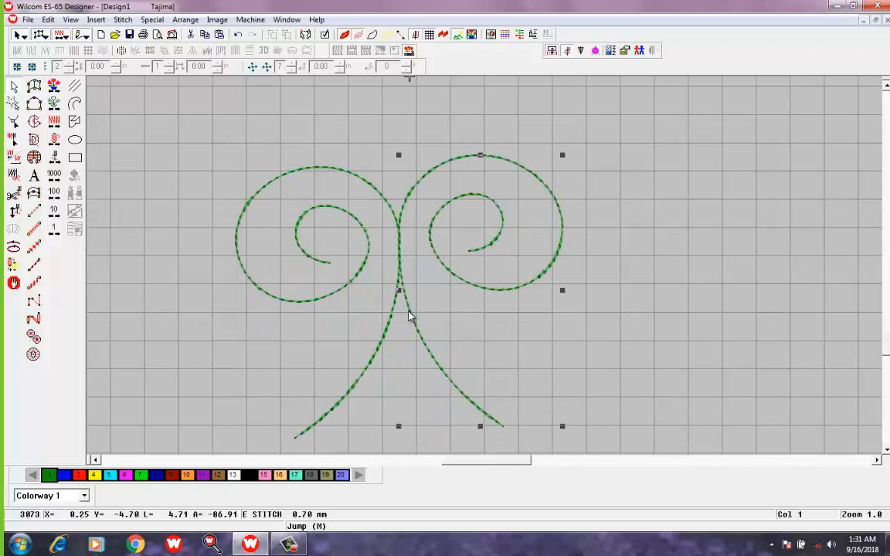
{"action": "scroll", "coordinate": [410, 316], "scroll_direction": "up", "scroll_amount": 2}
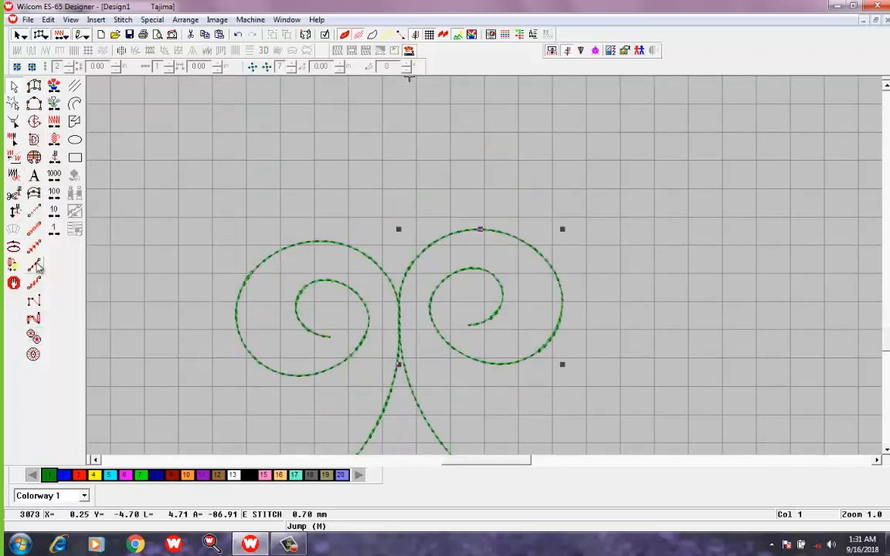
{"action": "left_click", "coordinate": [34, 233]}
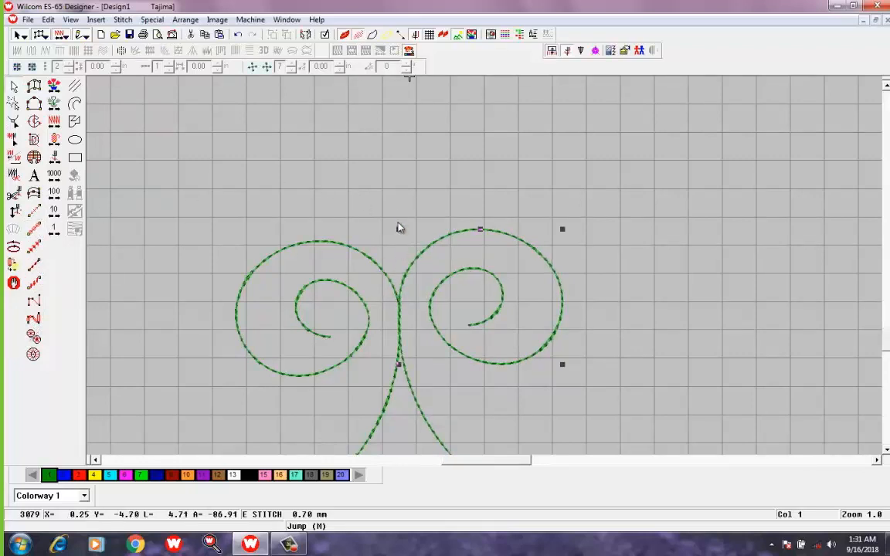
{"action": "key", "text": "Escape"}
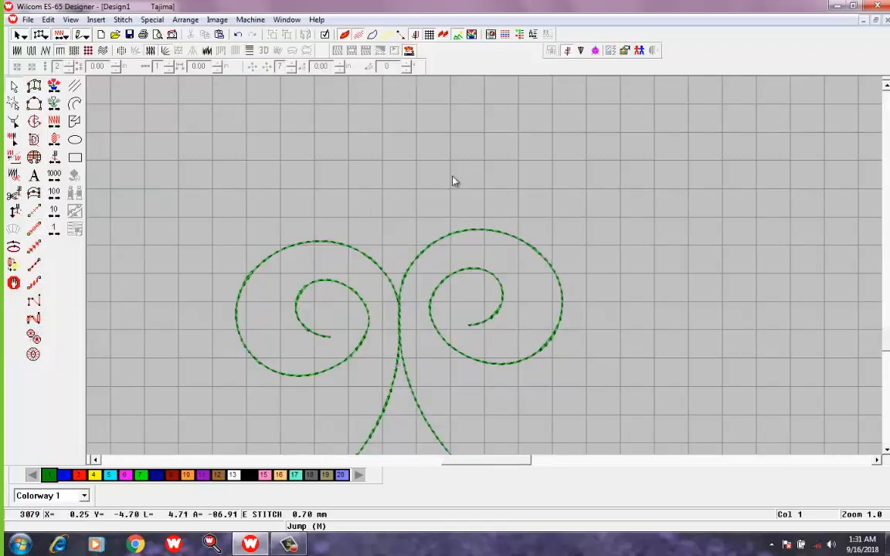
{"action": "left_click", "coordinate": [397, 288]}
{"action": "left_click", "coordinate": [321, 178]}
- Draw a curved triple-run stem through four points, rising from where the tendrils touch, bowing left and ending up to the right
{"action": "left_click", "coordinate": [34, 229]}
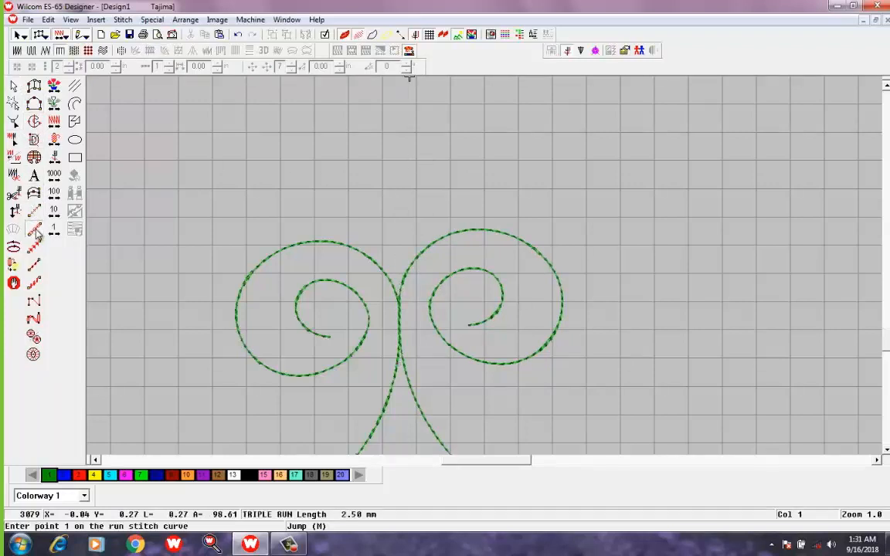
{"action": "left_click", "coordinate": [400, 298]}
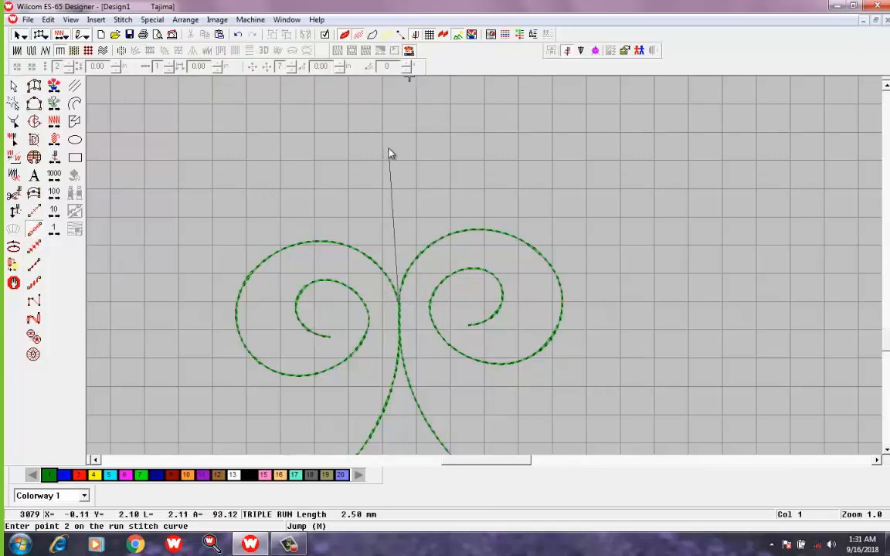
{"action": "left_click", "coordinate": [347, 154]}
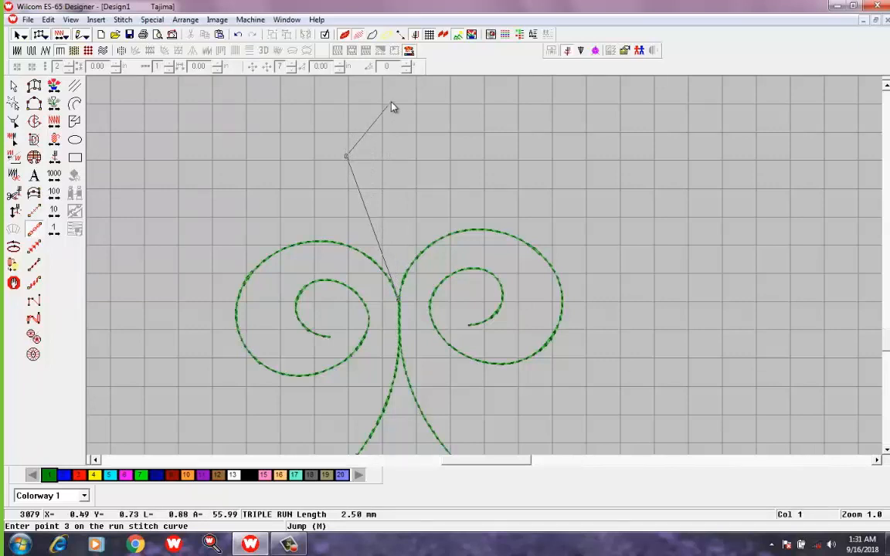
{"action": "left_click", "coordinate": [430, 161]}
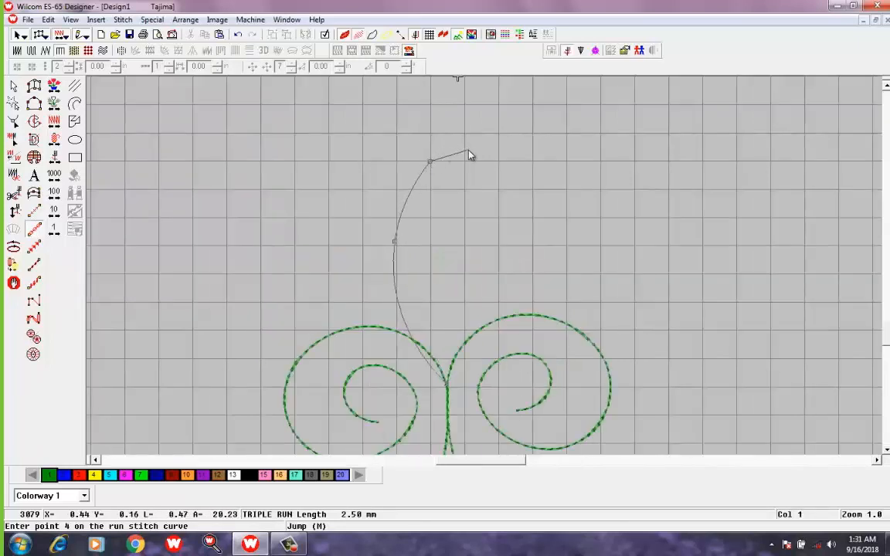
{"action": "left_click", "coordinate": [497, 106]}
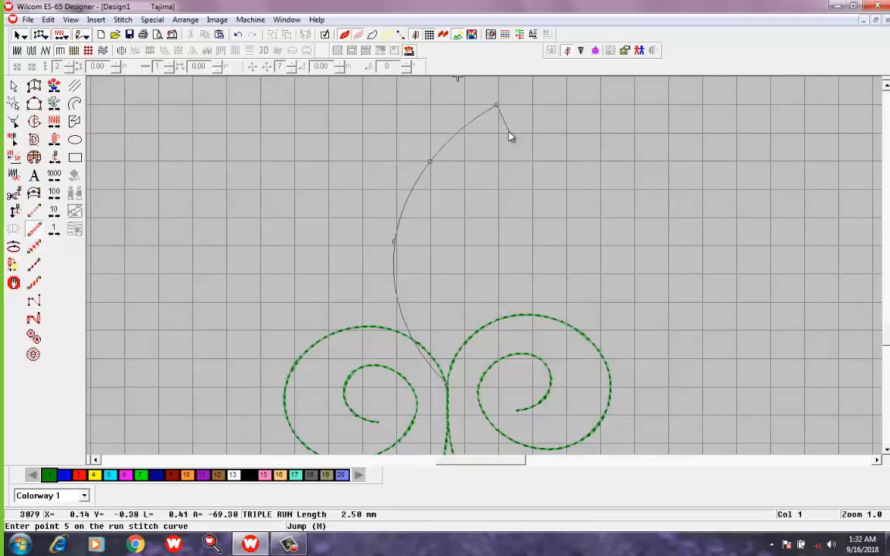
{"action": "key", "text": "Return"}
- Move the whole flower down so the lower edge of its blue centre sits on the stem's upper end
{"action": "scroll", "coordinate": [551, 225], "scroll_direction": "up", "scroll_amount": 5}
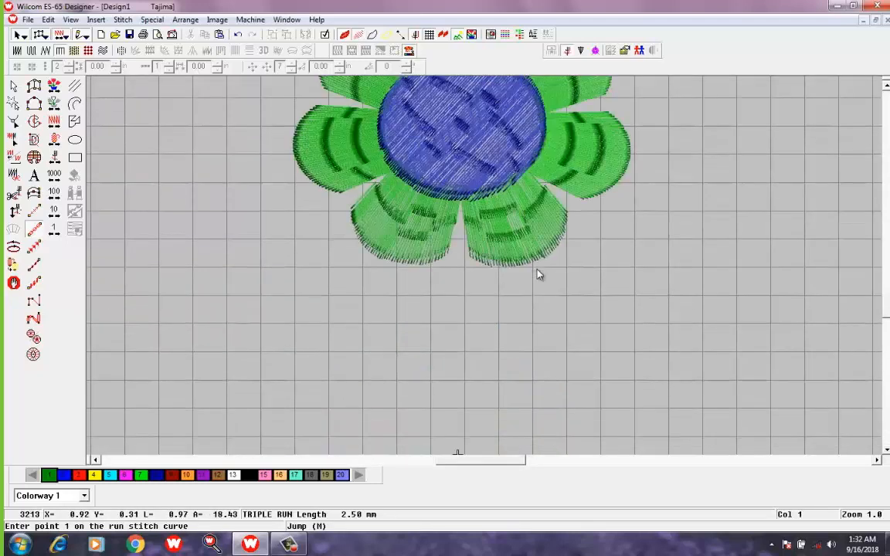
{"action": "scroll", "coordinate": [537, 276], "scroll_direction": "up", "scroll_amount": 2}
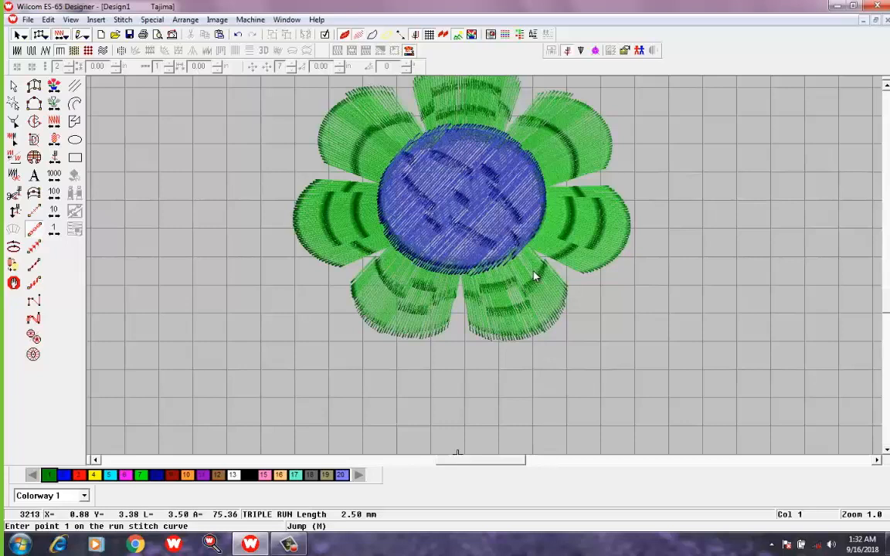
{"action": "left_click", "coordinate": [441, 162]}
{"action": "key", "text": "Escape"}
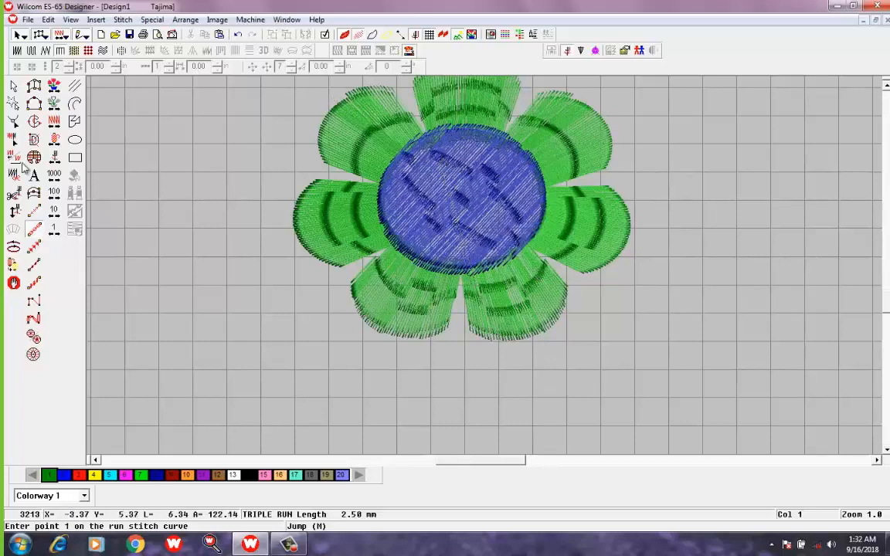
{"action": "left_click", "coordinate": [13, 86]}
{"action": "left_click_drag", "start_coordinate": [457, 149], "coordinate": [520, 258]}
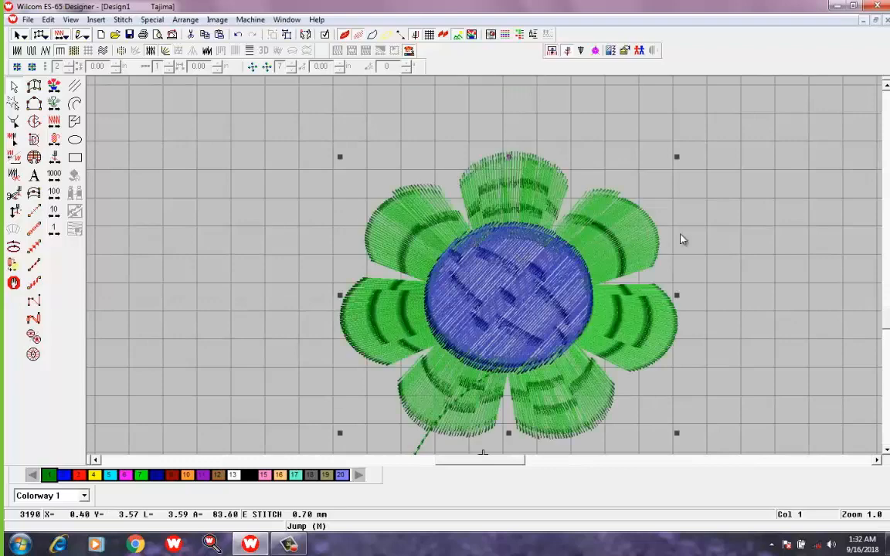
{"action": "scroll", "coordinate": [721, 244], "scroll_direction": "down", "scroll_amount": 3}
{"action": "scroll", "coordinate": [721, 244], "scroll_direction": "up", "scroll_amount": 2}
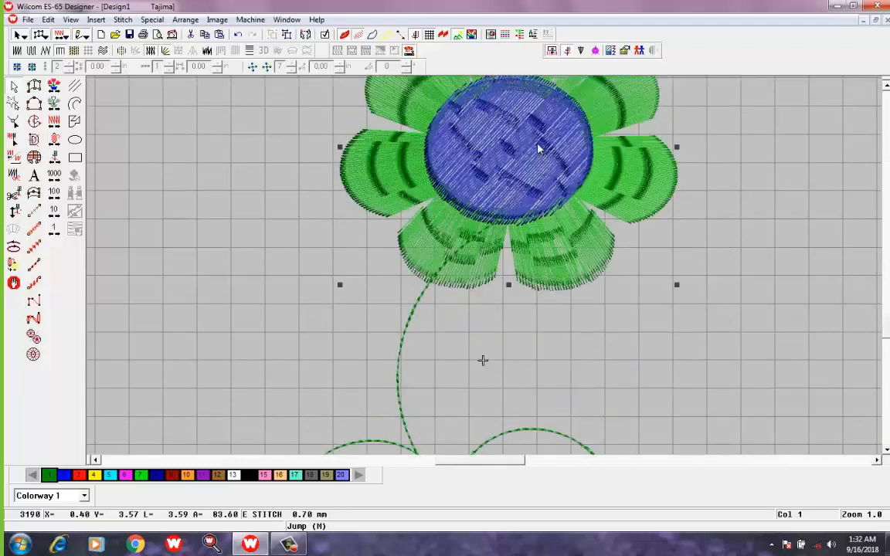
{"action": "left_click_drag", "start_coordinate": [538, 145], "coordinate": [517, 143]}
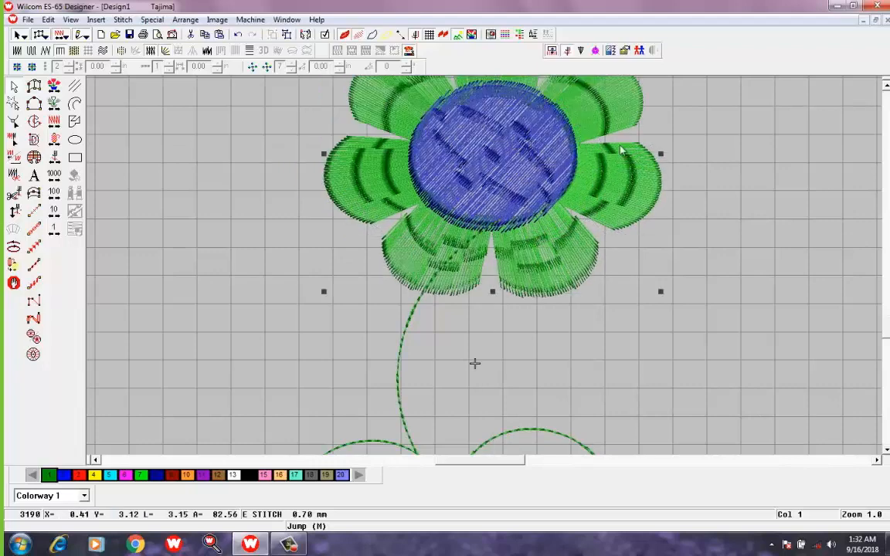
{"action": "left_click", "coordinate": [761, 140]}
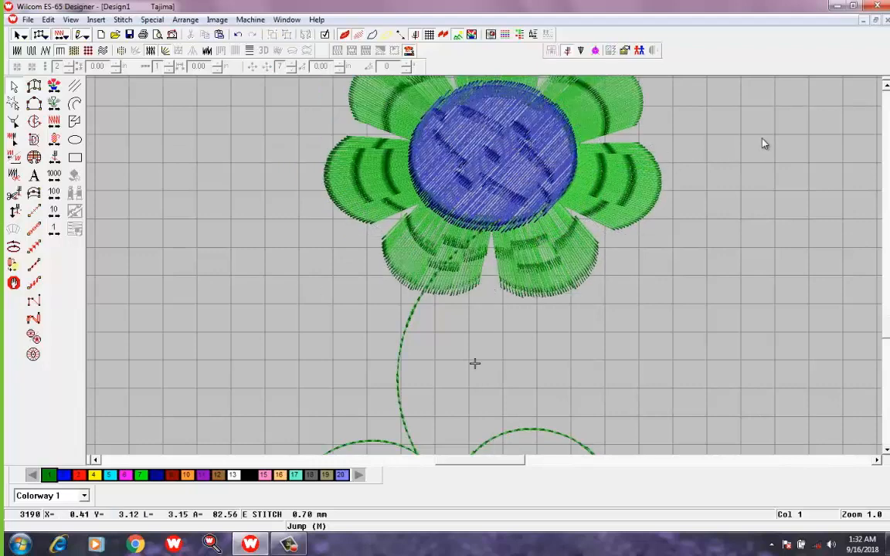
- Nudge the stem slightly to the right and flatten its curve by moving its middle control point inward
{"action": "scroll", "coordinate": [749, 174], "scroll_direction": "down", "scroll_amount": 2}
{"action": "scroll", "coordinate": [749, 179], "scroll_direction": "down", "scroll_amount": 2}
{"action": "scroll", "coordinate": [748, 180], "scroll_direction": "up", "scroll_amount": 4}
{"action": "scroll", "coordinate": [749, 180], "scroll_direction": "down", "scroll_amount": 2}
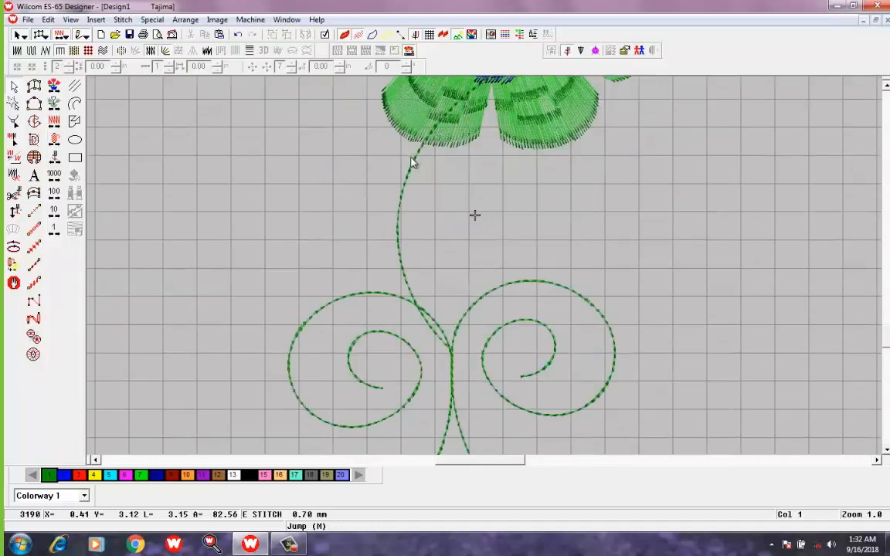
{"action": "left_click", "coordinate": [413, 171]}
{"action": "mouse_move", "coordinate": [409, 176]}
{"action": "left_mouse_down"}
{"action": "mouse_move", "coordinate": [421, 179]}
{"action": "mouse_move", "coordinate": [421, 169]}
{"action": "mouse_move", "coordinate": [412, 179]}
{"action": "left_mouse_up"}
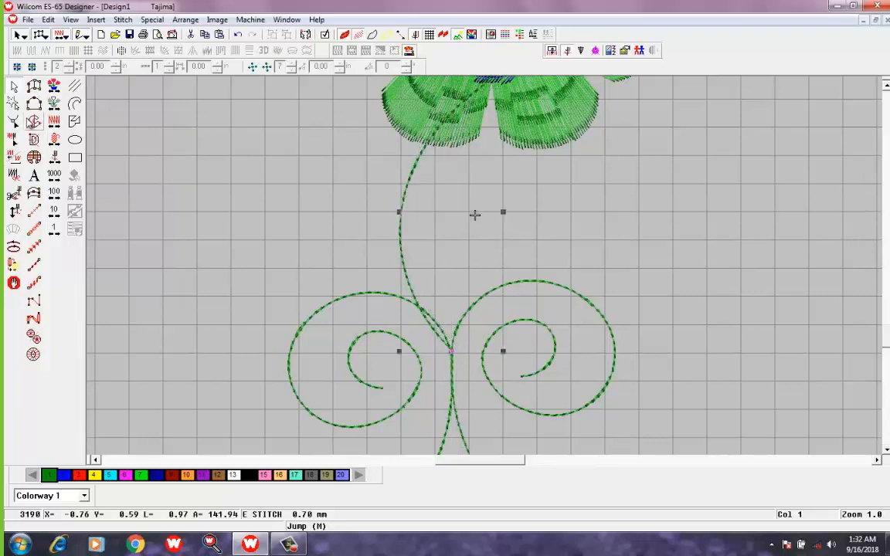
{"action": "left_click", "coordinate": [14, 123]}
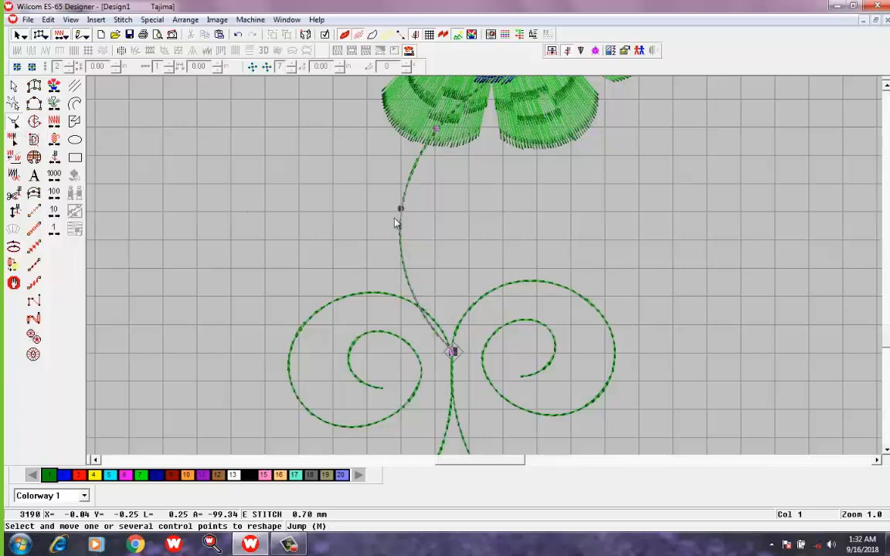
{"action": "left_click_drag", "start_coordinate": [402, 209], "coordinate": [422, 207]}
{"action": "key", "text": "Return"}
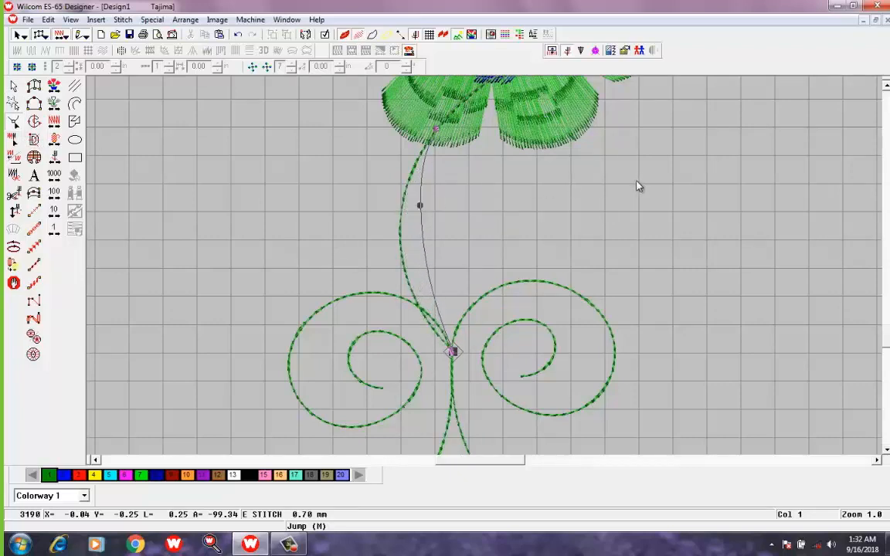
- Check the reshaped stem and its fit with the flower and the tendrils
{"action": "scroll", "coordinate": [536, 247], "scroll_direction": "down", "scroll_amount": 3}
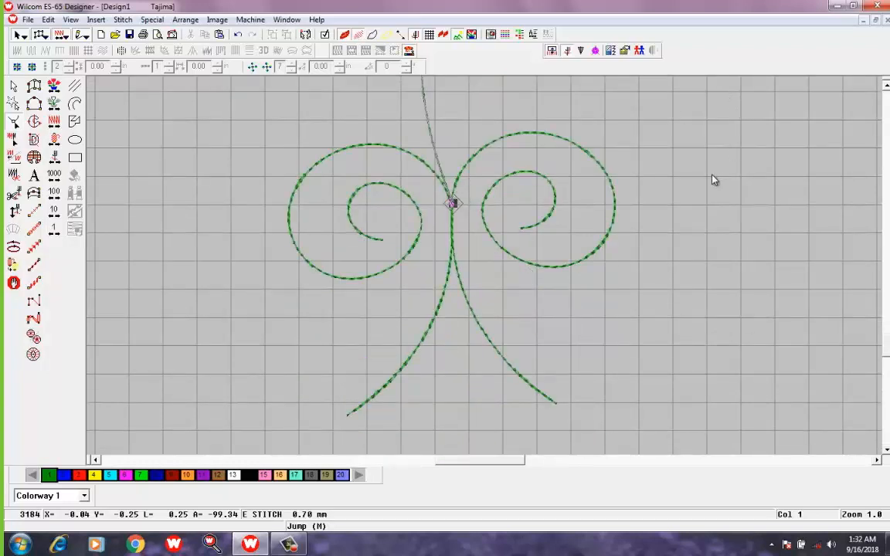
{"action": "scroll", "coordinate": [715, 180], "scroll_direction": "up", "scroll_amount": 6}
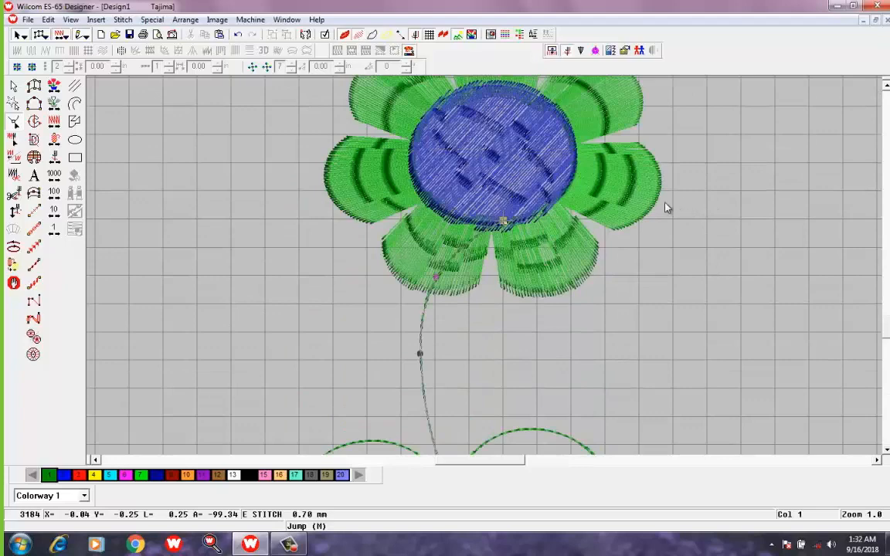
{"action": "scroll", "coordinate": [547, 171], "scroll_direction": "up", "scroll_amount": 3}
{"action": "scroll", "coordinate": [550, 175], "scroll_direction": "down", "scroll_amount": 6}
{"action": "scroll", "coordinate": [552, 184], "scroll_direction": "down", "scroll_amount": 5}
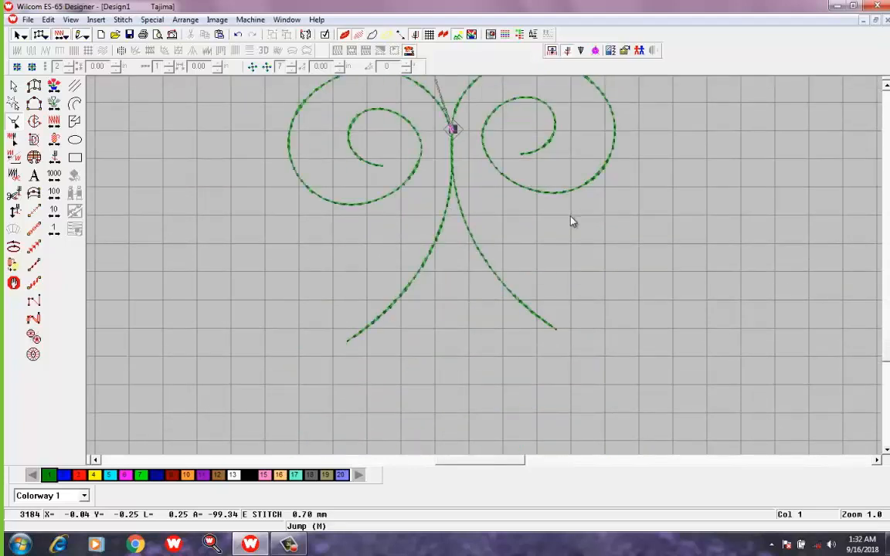
{"action": "scroll", "coordinate": [591, 212], "scroll_direction": "up", "scroll_amount": 10}
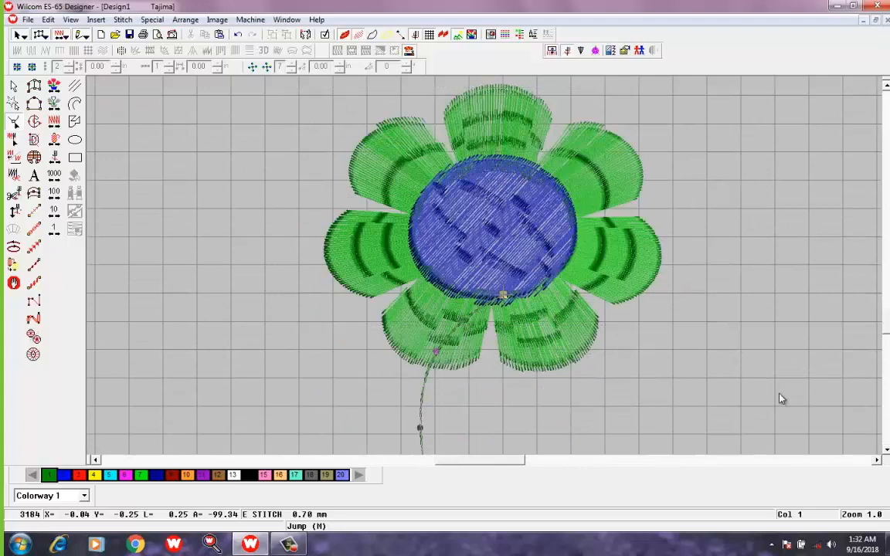
{"action": "left_click", "coordinate": [12, 87]}
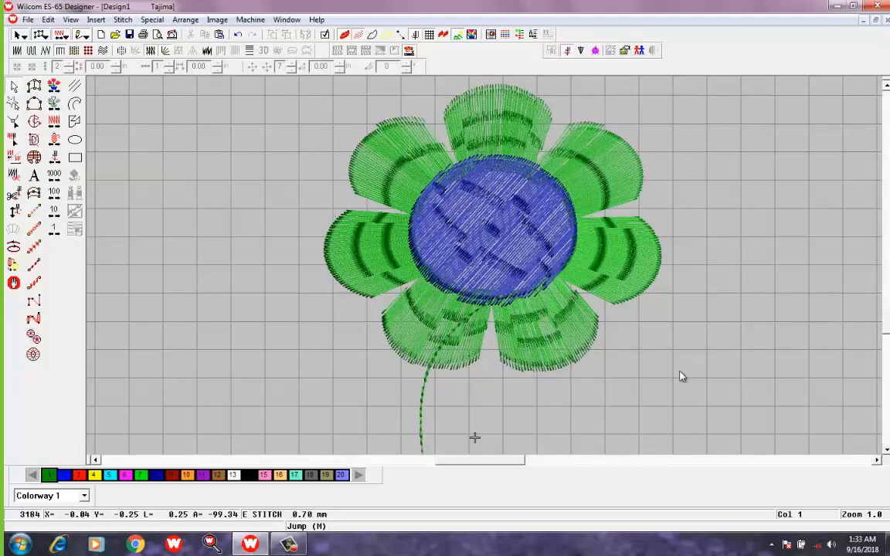
{"action": "scroll", "coordinate": [686, 373], "scroll_direction": "up", "scroll_amount": 5}
{"action": "scroll", "coordinate": [690, 371], "scroll_direction": "down", "scroll_amount": 5}
- Scale the flower and stem together to about two-thirds of their size and move them down onto the tendrils
{"action": "key", "text": "shift+z"}
{"action": "key", "text": "shift+z"}
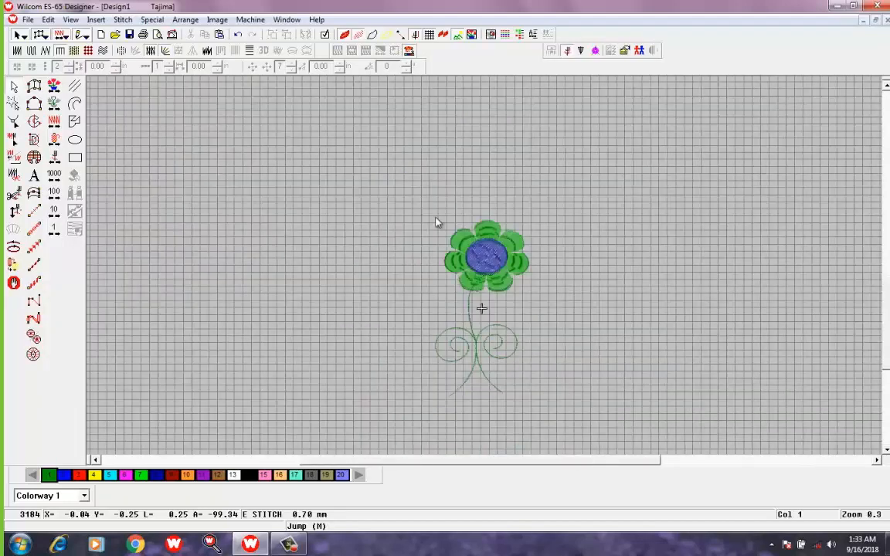
{"action": "key", "text": "ctrl+a"}
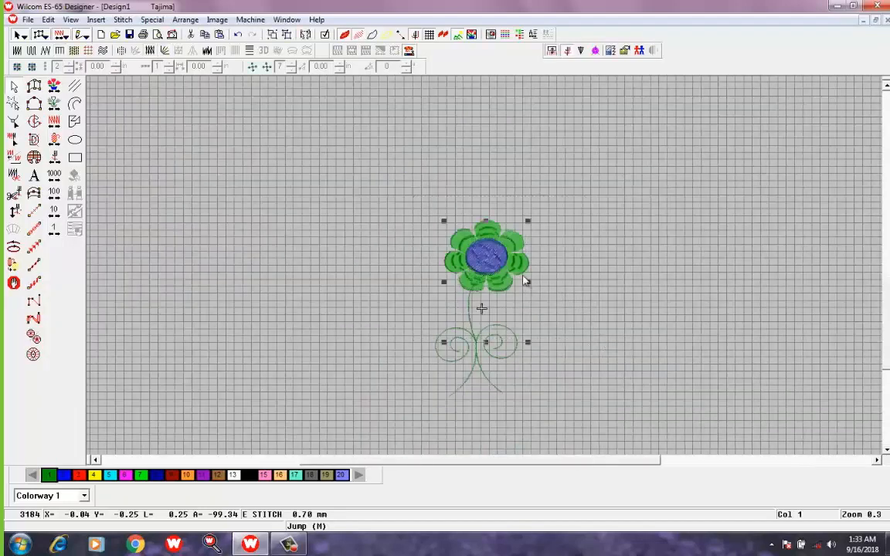
{"action": "left_click_drag", "start_coordinate": [528, 344], "coordinate": [500, 300]}
{"action": "left_click_drag", "start_coordinate": [466, 246], "coordinate": [474, 284]}
{"action": "left_click", "coordinate": [609, 264]}
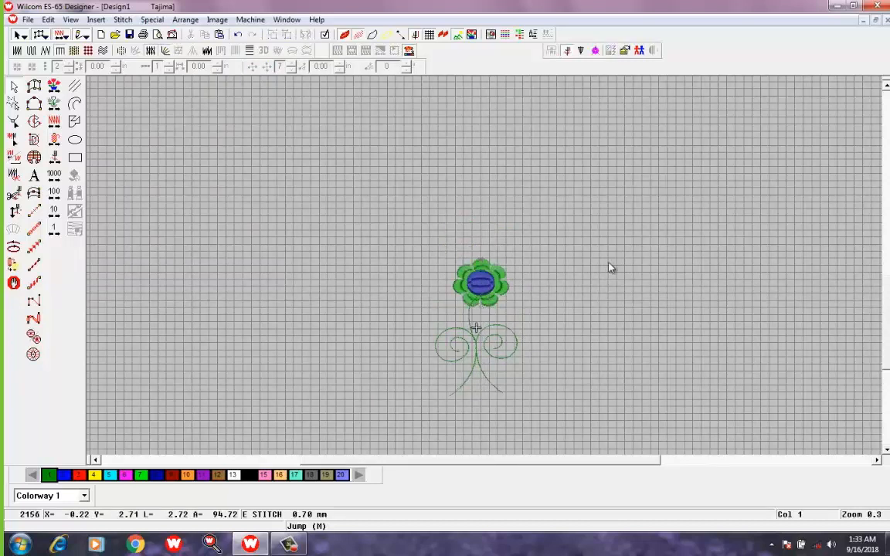
{"action": "scroll", "coordinate": [600, 299], "scroll_direction": "down", "scroll_amount": 2}
{"action": "scroll", "coordinate": [607, 295], "scroll_direction": "up", "scroll_amount": 1}
{"action": "scroll", "coordinate": [607, 297], "scroll_direction": "up", "scroll_amount": 1}
{"action": "key", "text": "ctrl+a"}
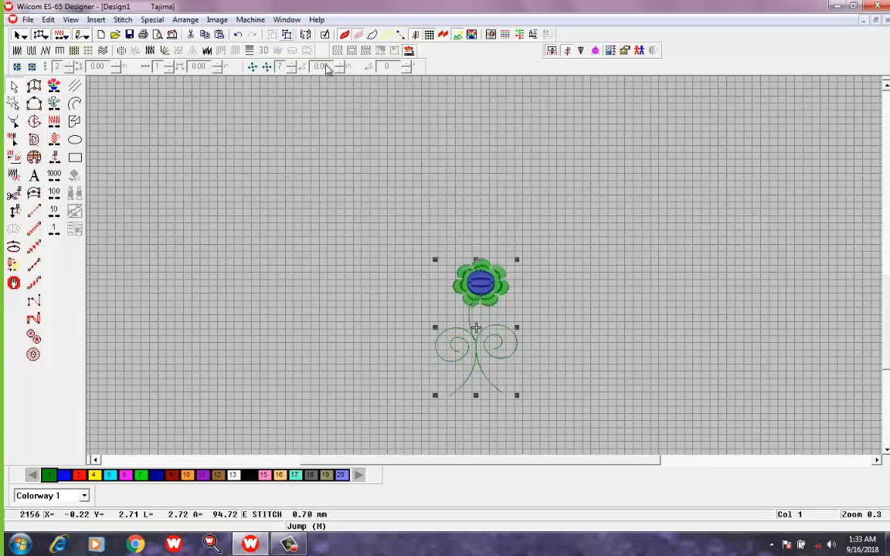
{"action": "scroll", "coordinate": [649, 408], "scroll_direction": "down", "scroll_amount": 2}
{"action": "scroll", "coordinate": [417, 260], "scroll_direction": "up", "scroll_amount": 1}
{"action": "left_click", "coordinate": [541, 244]}
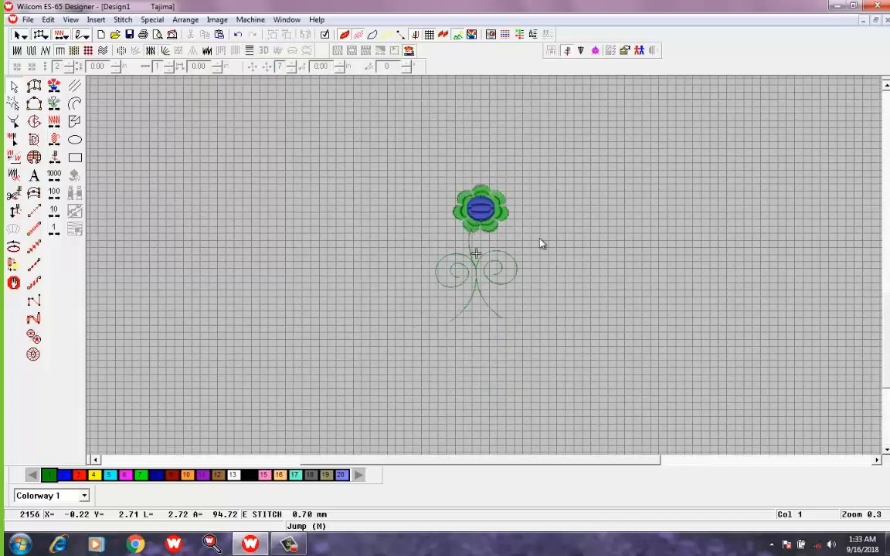
- Extend the stem's lower end to the point where the two tendrils meet and adjust its curve at the middle control point
{"action": "scroll", "coordinate": [417, 272], "scroll_direction": "up", "scroll_amount": 8}
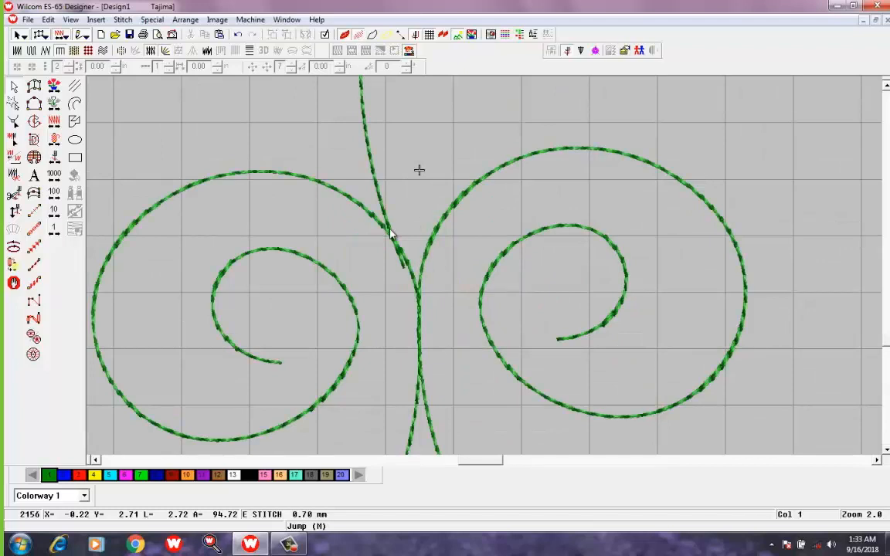
{"action": "left_click", "coordinate": [391, 235]}
{"action": "key", "text": "Escape"}
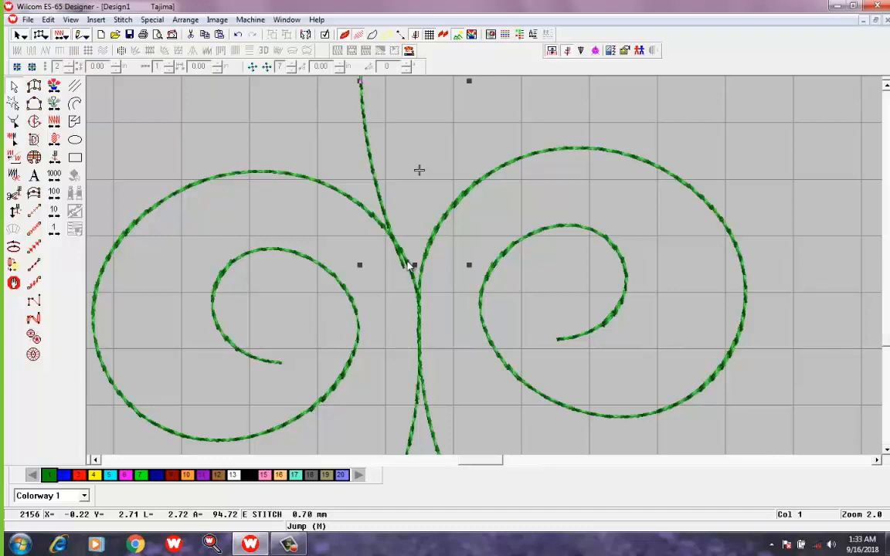
{"action": "left_click", "coordinate": [13, 121]}
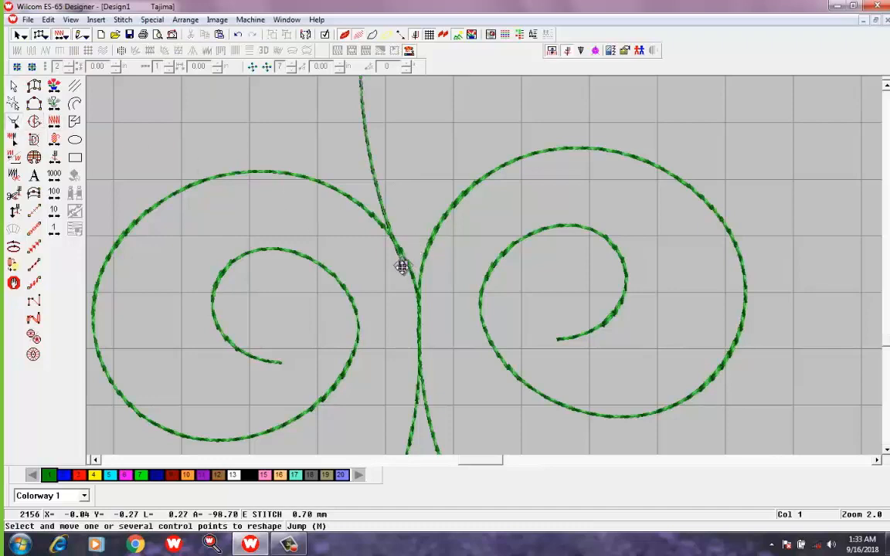
{"action": "mouse_move", "coordinate": [417, 265]}
{"action": "left_mouse_down"}
{"action": "mouse_move", "coordinate": [446, 268]}
{"action": "mouse_move", "coordinate": [410, 262]}
{"action": "mouse_move", "coordinate": [419, 287]}
{"action": "left_mouse_up"}
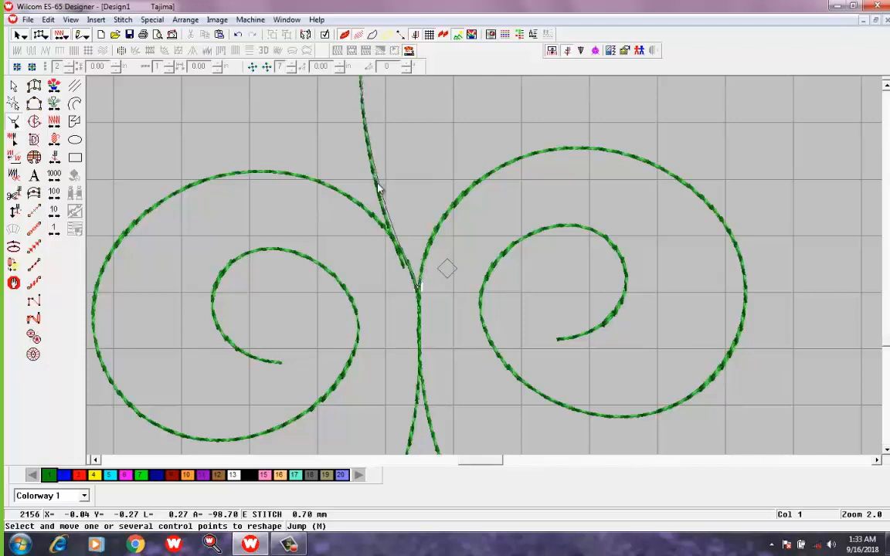
{"action": "mouse_move", "coordinate": [385, 198]}
{"action": "left_mouse_down"}
{"action": "mouse_move", "coordinate": [396, 199]}
{"action": "mouse_move", "coordinate": [385, 195]}
{"action": "left_mouse_up"}
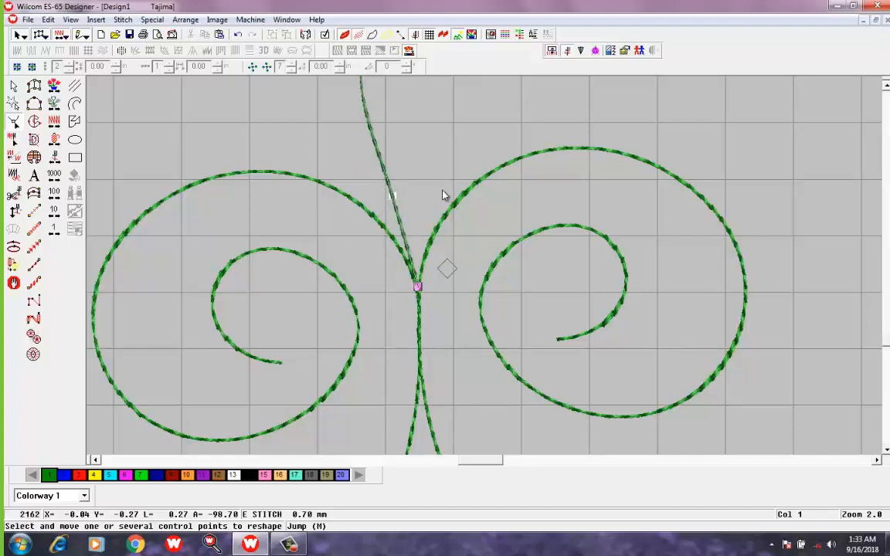
{"action": "left_click", "coordinate": [417, 286]}
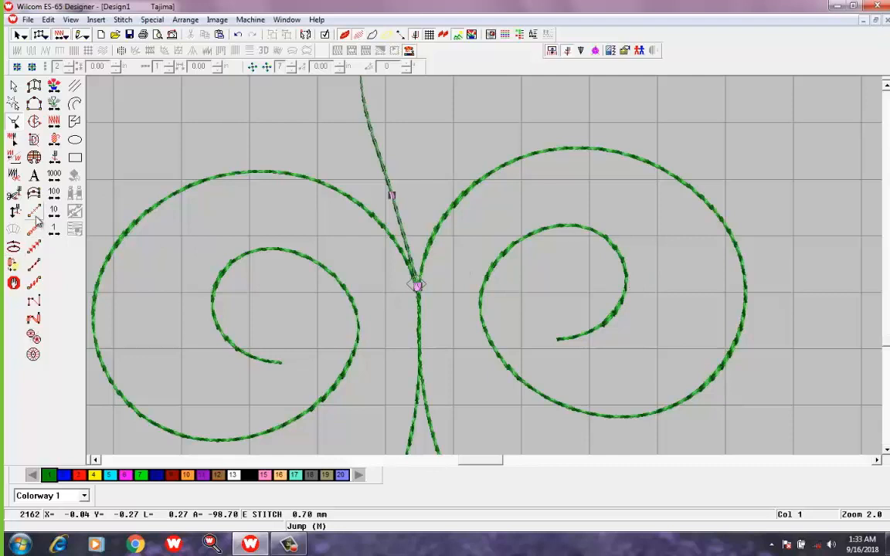
{"action": "left_click", "coordinate": [36, 229]}
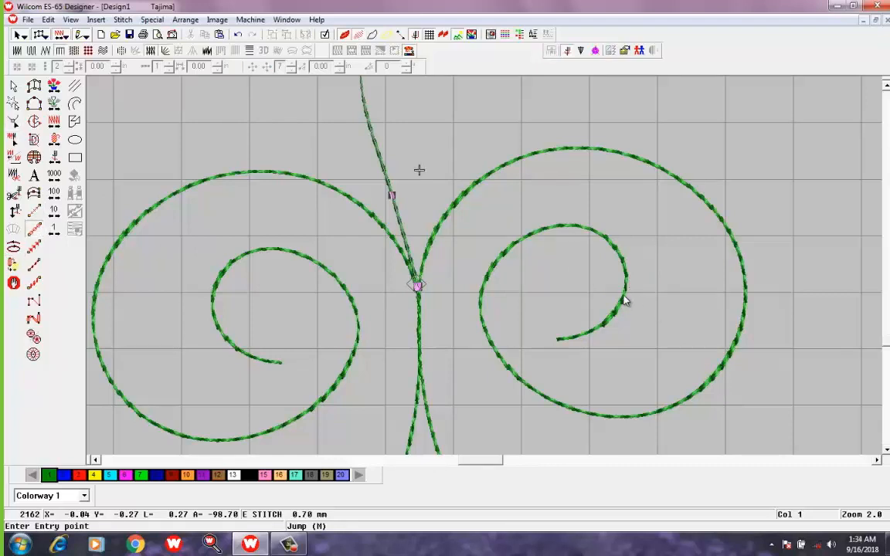
{"action": "key", "text": "h"}
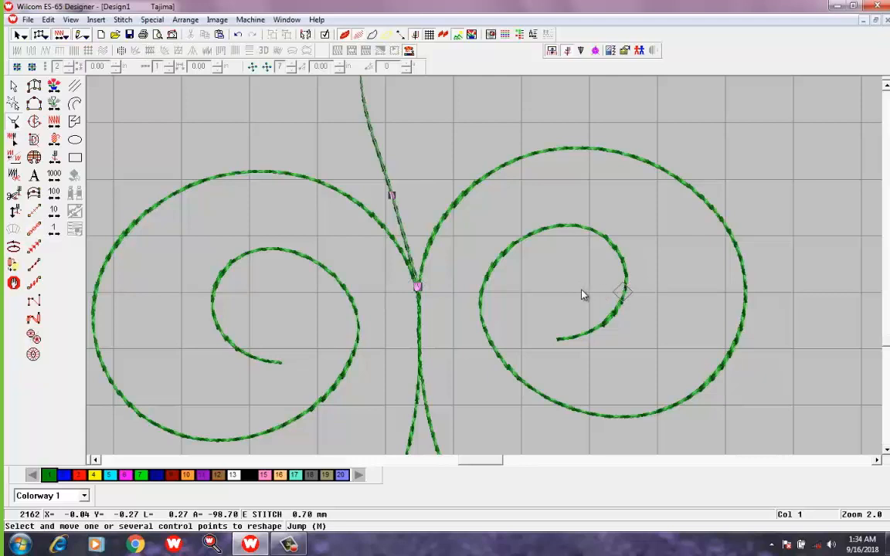
{"action": "left_click", "coordinate": [12, 85]}
{"action": "left_click", "coordinate": [673, 149]}
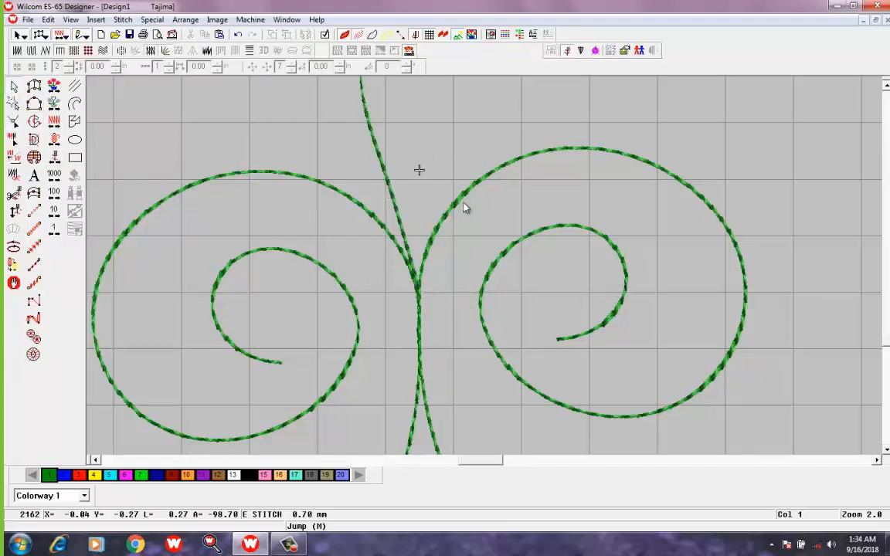
- Digitize a closed triple-run leaf outline around the inner end of the right spiral, pointing down toward the lower left
{"action": "left_click", "coordinate": [35, 224]}
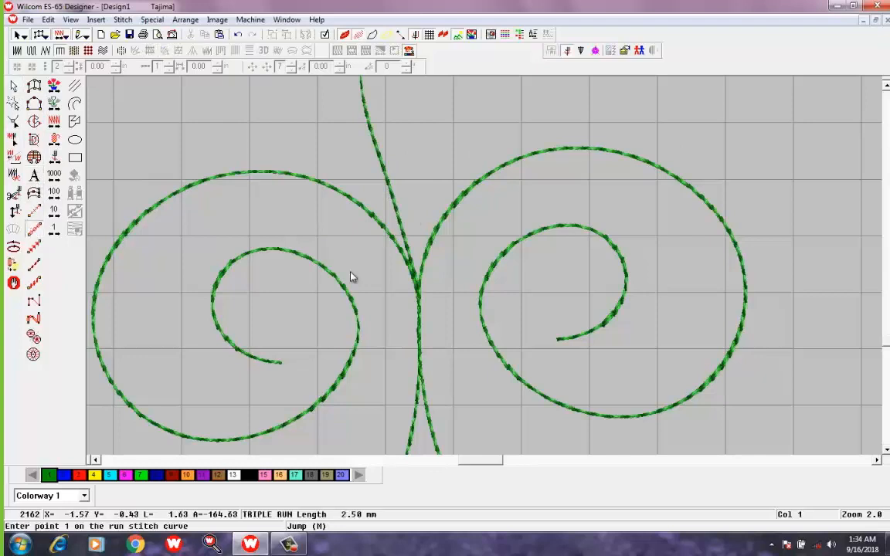
{"action": "left_click", "coordinate": [623, 293]}
{"action": "left_click", "coordinate": [569, 302]}
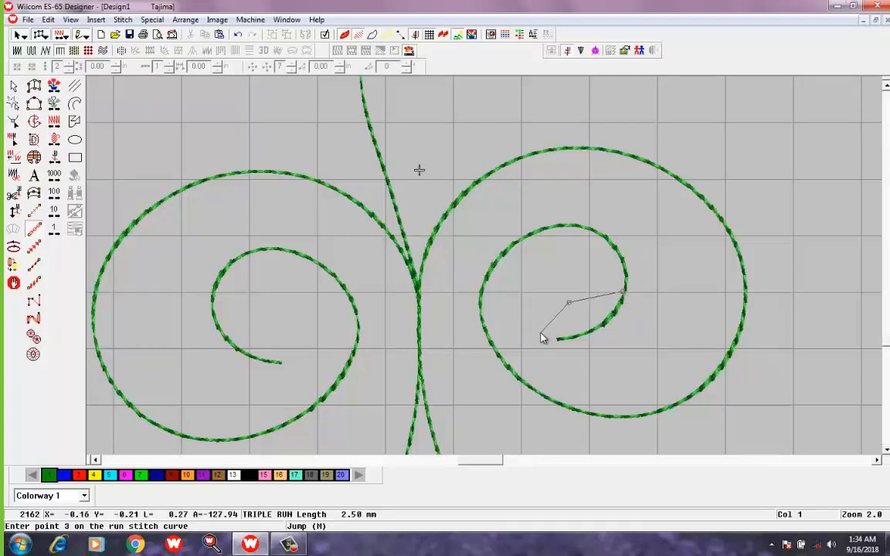
{"action": "left_click", "coordinate": [540, 334]}
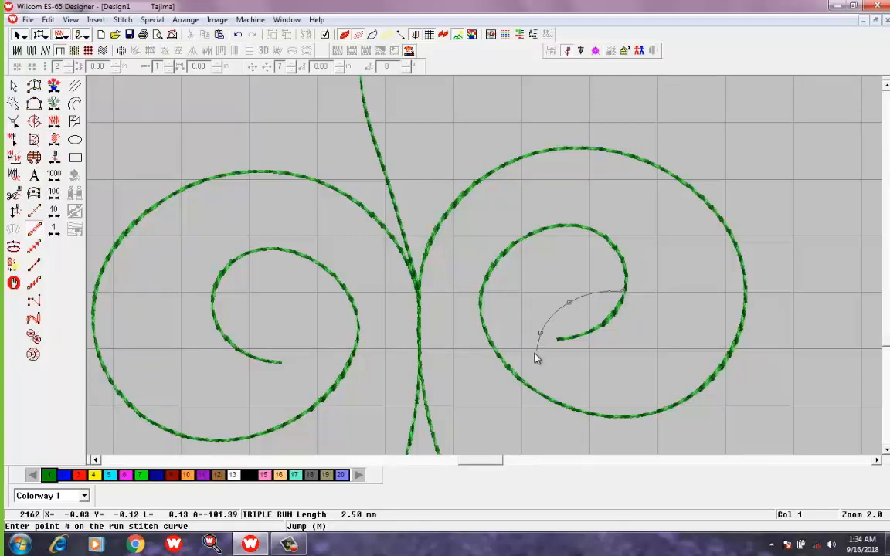
{"action": "left_click", "coordinate": [528, 358]}
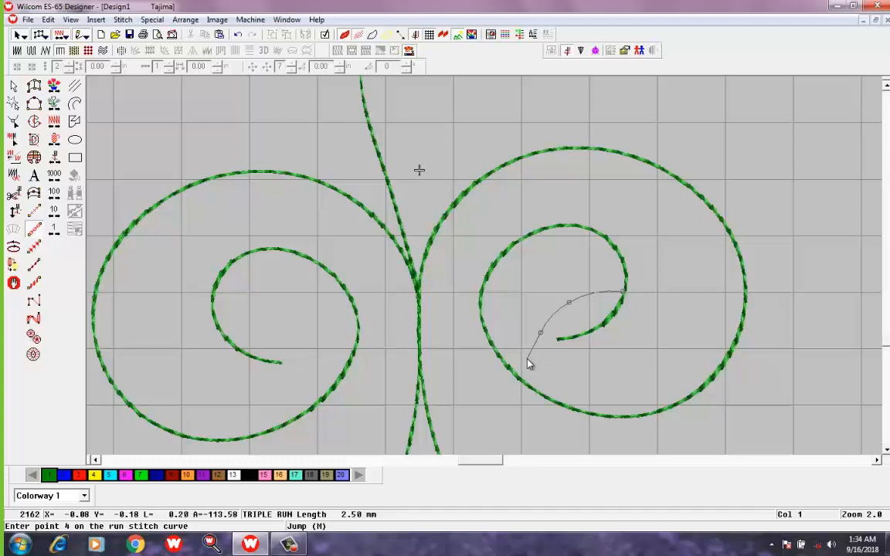
{"action": "left_click", "coordinate": [616, 344]}
{"action": "left_click", "coordinate": [634, 311]}
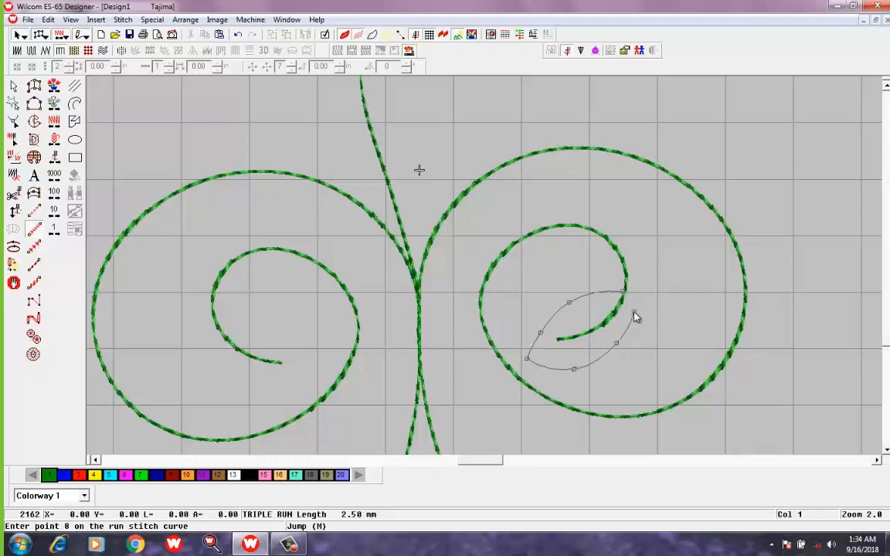
{"action": "left_click", "coordinate": [626, 292]}
{"action": "key", "text": "Return"}
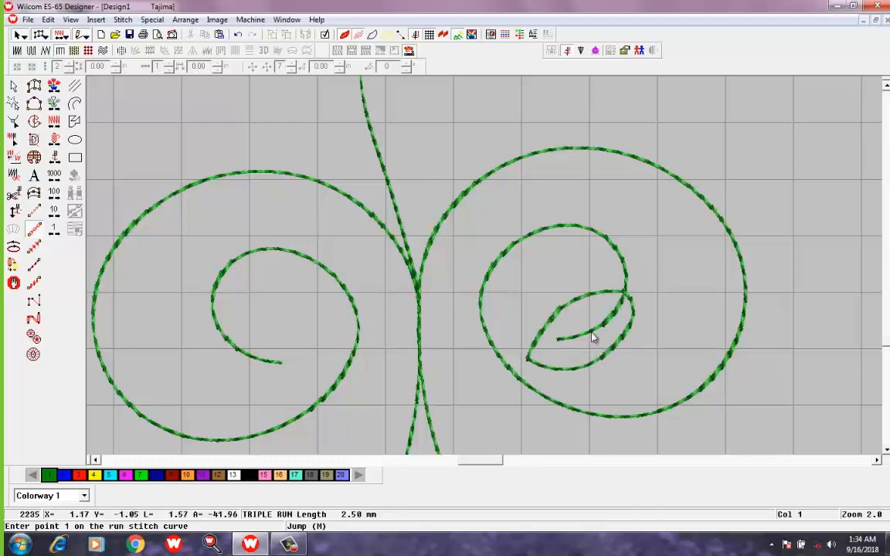
- Add two short triple-run veins on the upper side of the right leaf's midrib
{"action": "left_click", "coordinate": [621, 299]}
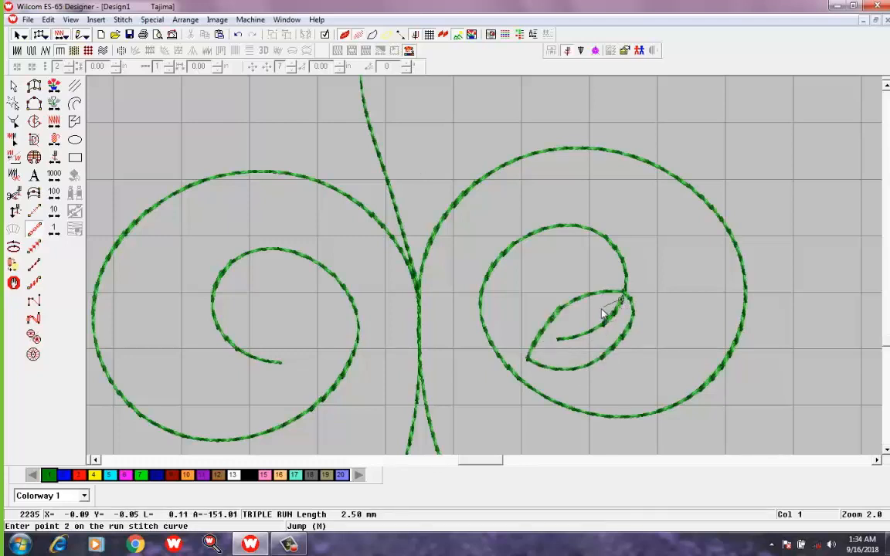
{"action": "left_click", "coordinate": [589, 315]}
{"action": "key", "text": "Return"}
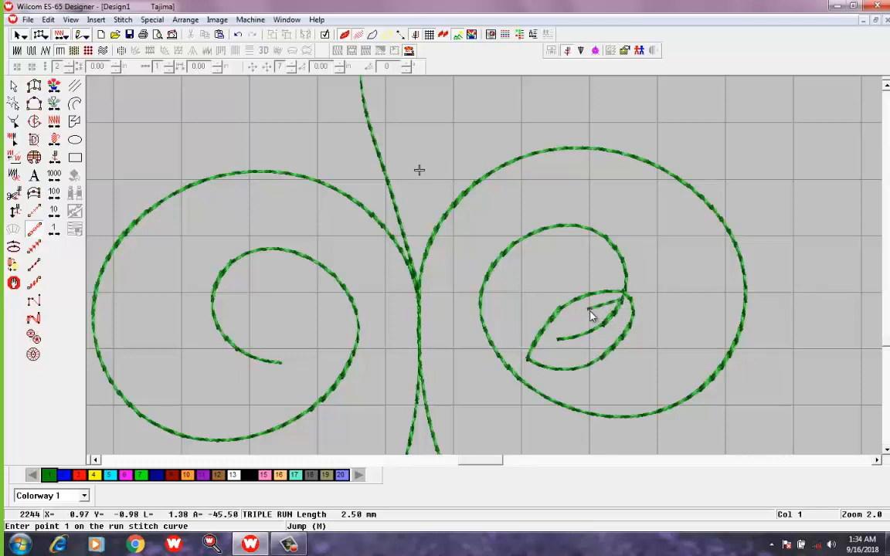
{"action": "left_click", "coordinate": [596, 323]}
{"action": "left_click", "coordinate": [567, 334]}
{"action": "key", "text": "Return"}
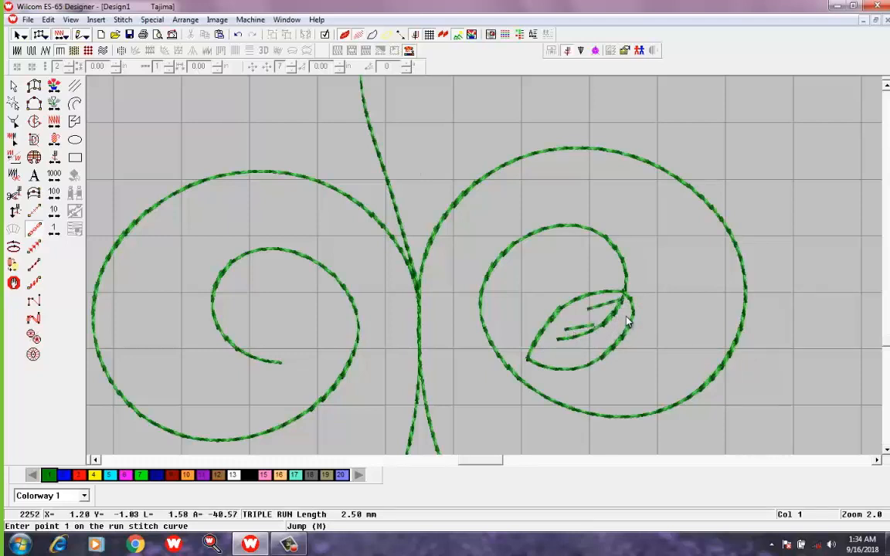
- Add two short triple-run veins on the lower side of the right leaf's midrib
{"action": "left_click", "coordinate": [619, 315]}
{"action": "left_click", "coordinate": [607, 335]}
{"action": "key", "text": "Return"}
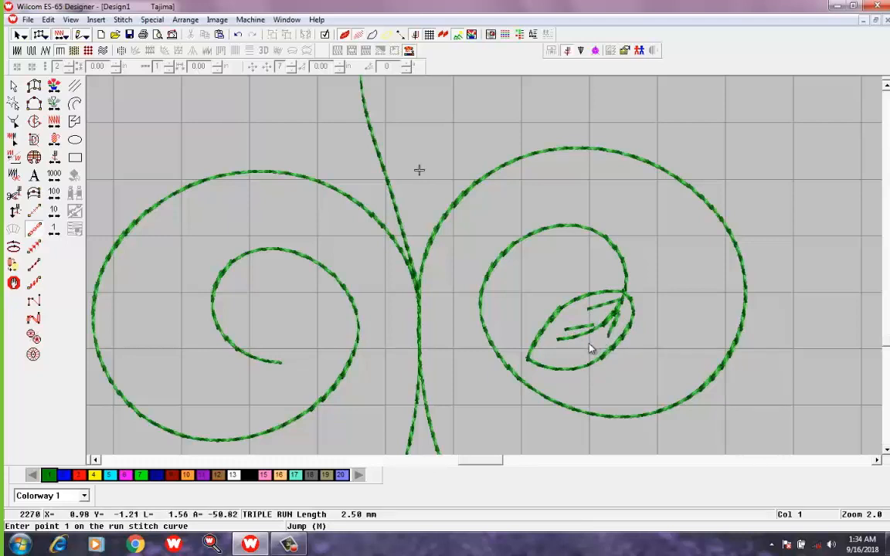
{"action": "left_click", "coordinate": [593, 333]}
{"action": "left_click", "coordinate": [576, 354]}
{"action": "key", "text": "Return"}
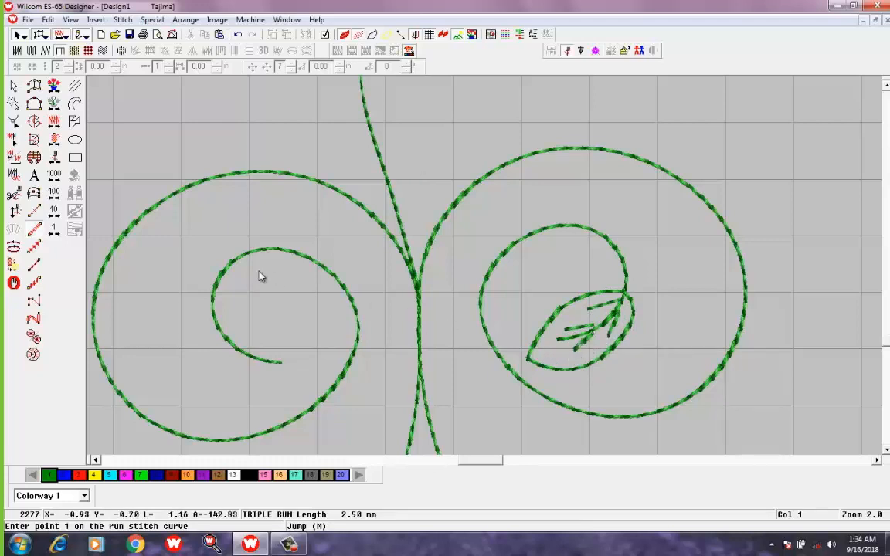
- Try a smooth leaf outline around the left spiral's inner end, and remove its points back to the upper edge
{"action": "left_click", "coordinate": [235, 346]}
{"action": "left_click", "coordinate": [325, 353]}
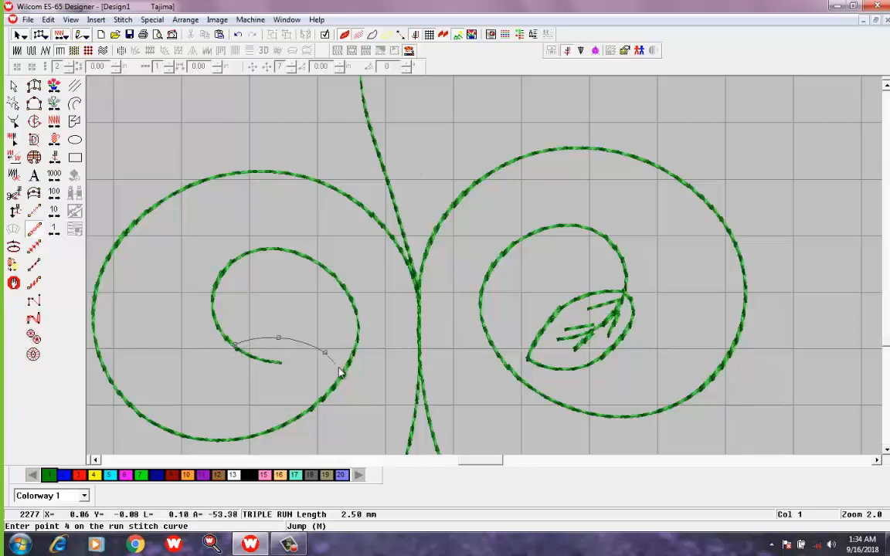
{"action": "left_click", "coordinate": [336, 367]}
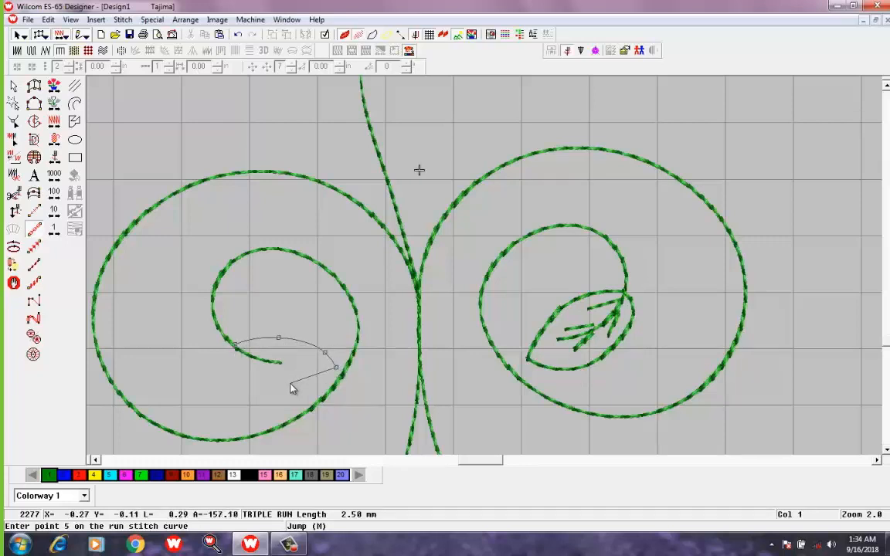
{"action": "left_click", "coordinate": [245, 379]}
{"action": "left_click", "coordinate": [235, 369]}
{"action": "left_click", "coordinate": [231, 364]}
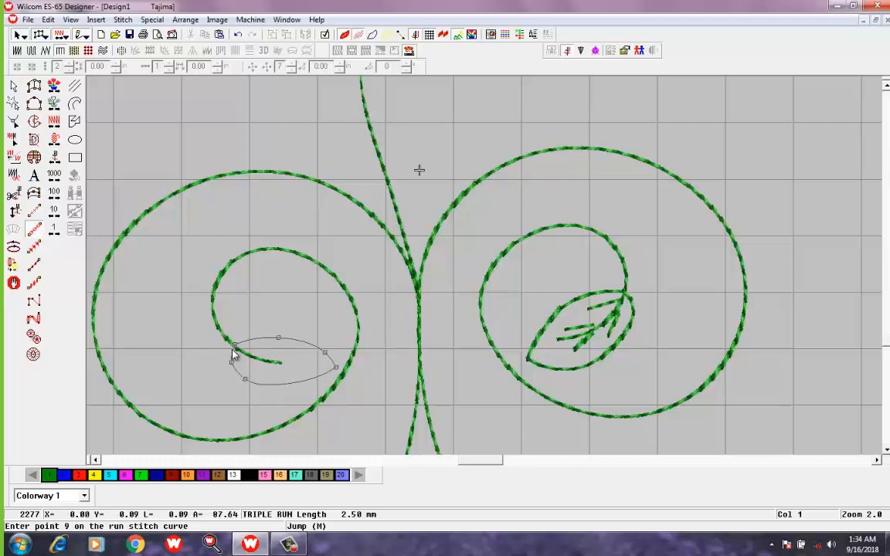
{"action": "left_click", "coordinate": [232, 353]}
{"action": "key", "text": "BackSpace"}
{"action": "key", "text": "BackSpace"}
{"action": "key", "text": "BackSpace"}
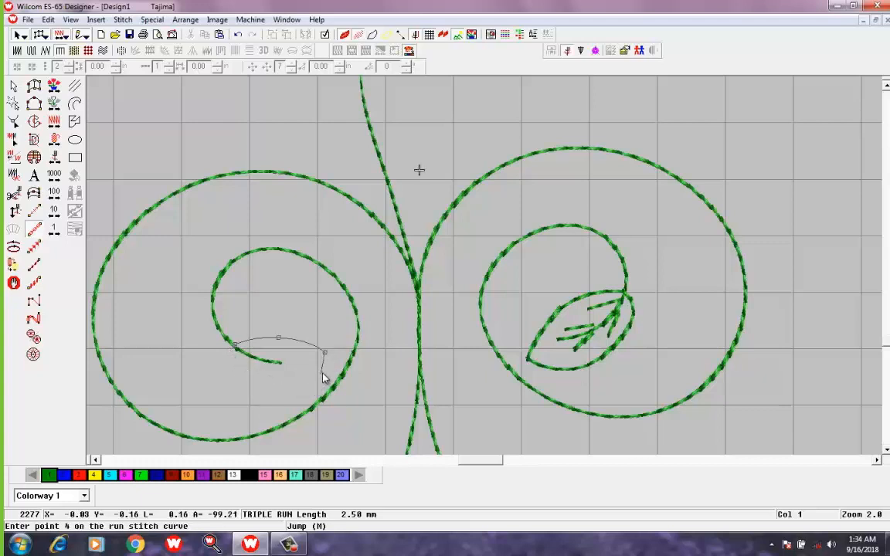
- Finish the left leaf outline with a jagged lower edge, and delete the whole outline
{"action": "left_click", "coordinate": [332, 375]}
{"action": "left_click", "coordinate": [300, 383]}
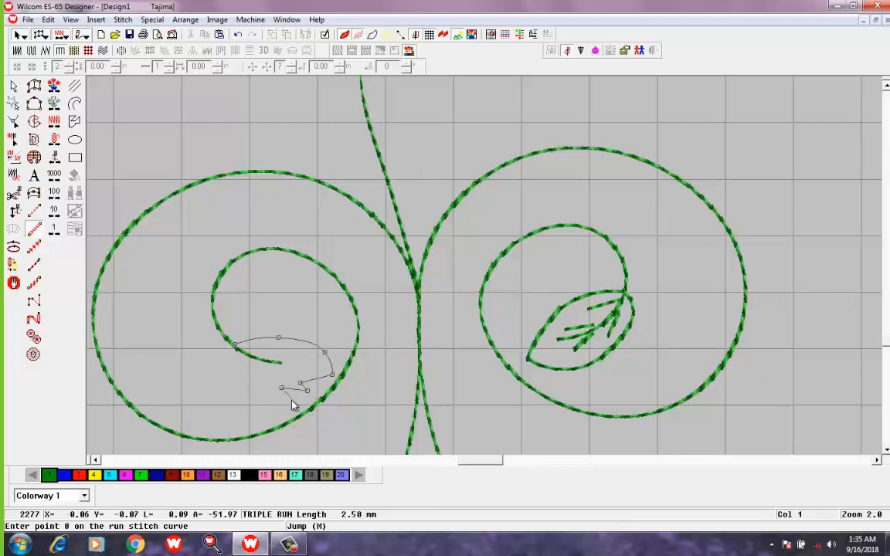
{"action": "left_click", "coordinate": [289, 399]}
{"action": "left_click", "coordinate": [271, 400]}
{"action": "left_click", "coordinate": [261, 386]}
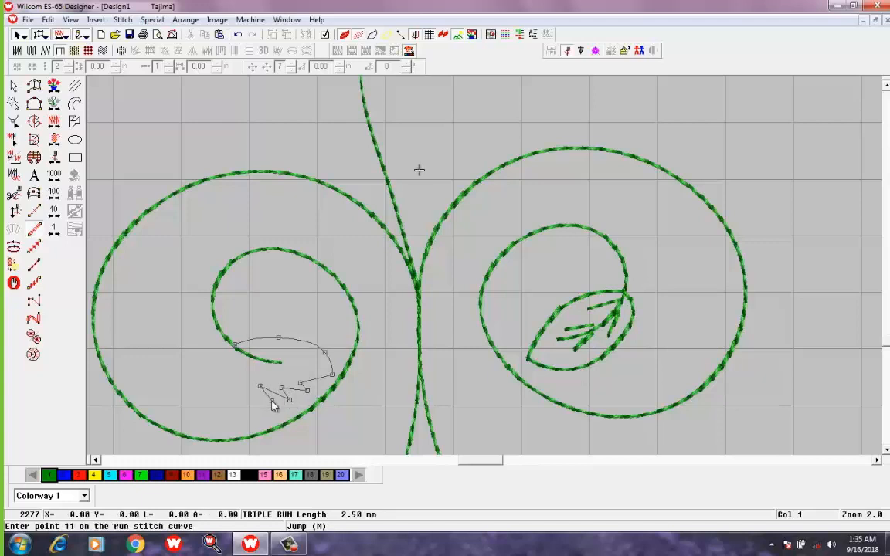
{"action": "left_click", "coordinate": [240, 375]}
{"action": "key", "text": "Return"}
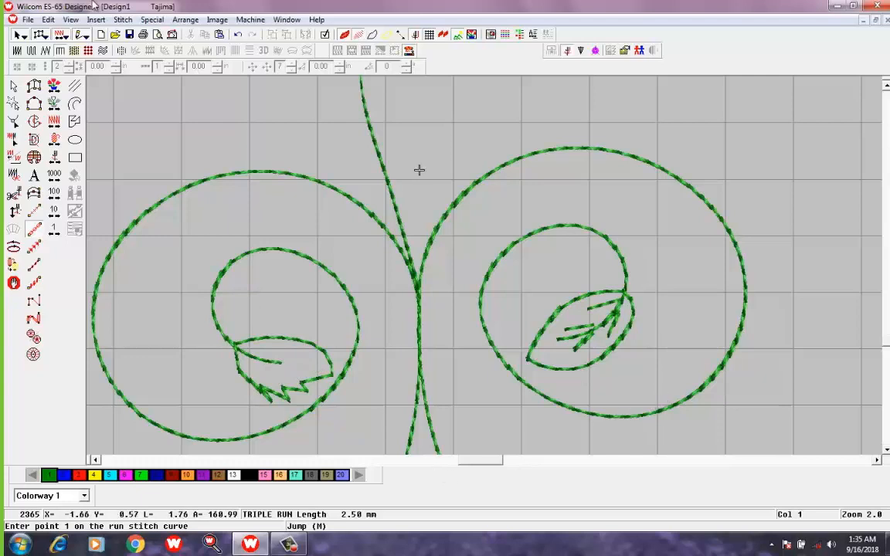
{"action": "left_click", "coordinate": [13, 86]}
{"action": "key", "text": "Delete"}
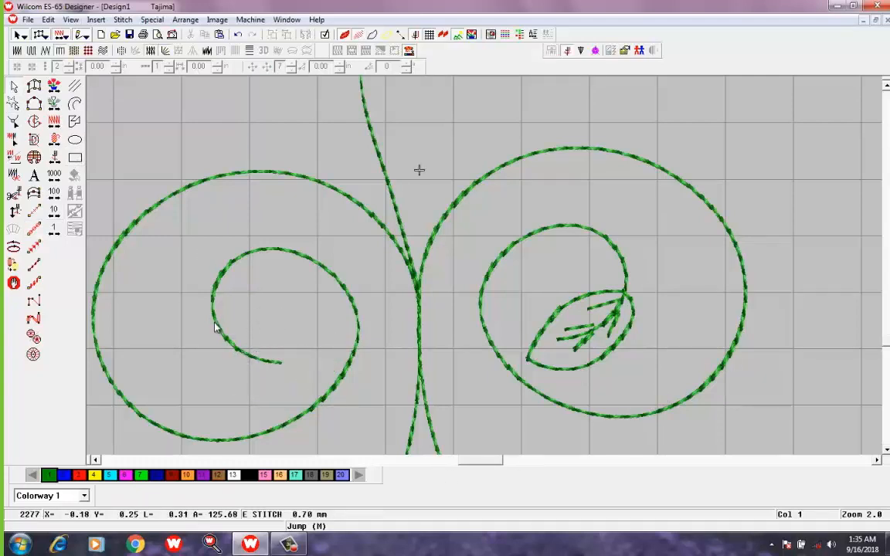
- Digitize a closed, smooth triple-run leaf outline around the inner end of the left spiral, with its tip pointing right
{"action": "left_click", "coordinate": [33, 231]}
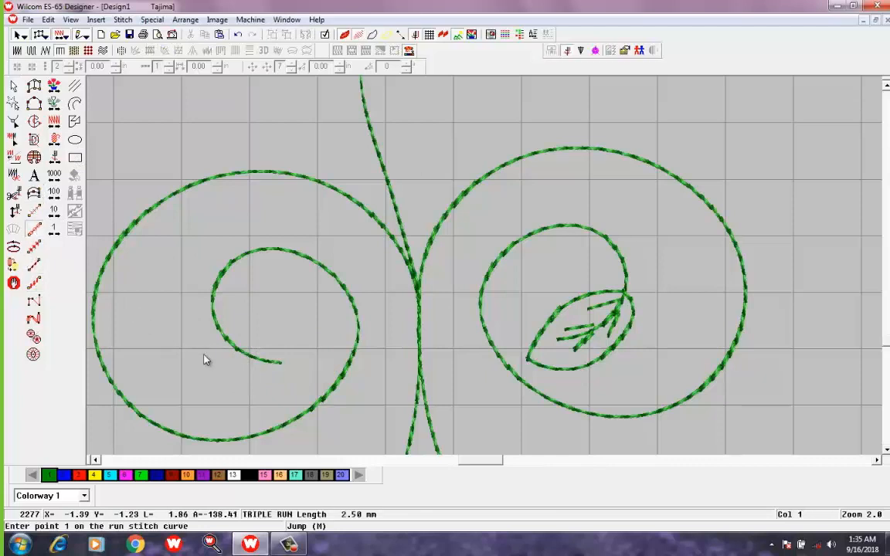
{"action": "left_click", "coordinate": [231, 345]}
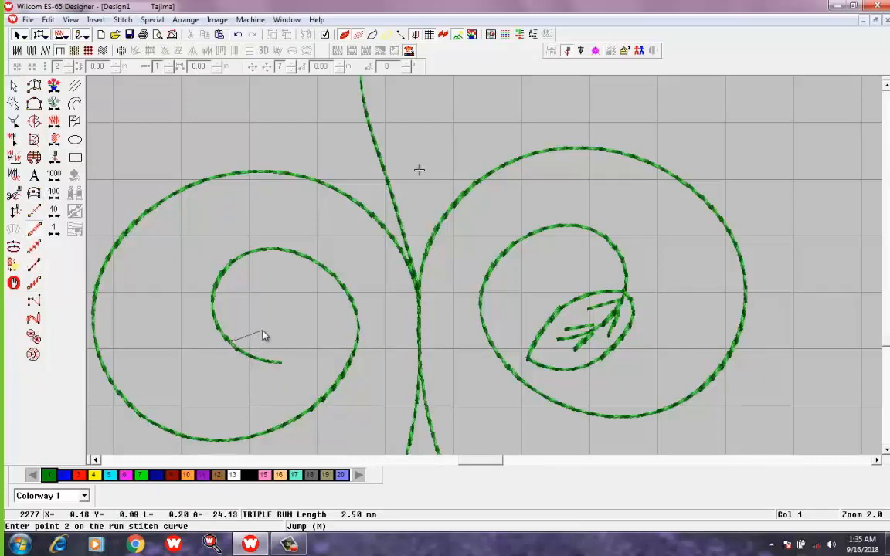
{"action": "left_click", "coordinate": [305, 334]}
{"action": "left_click", "coordinate": [340, 342]}
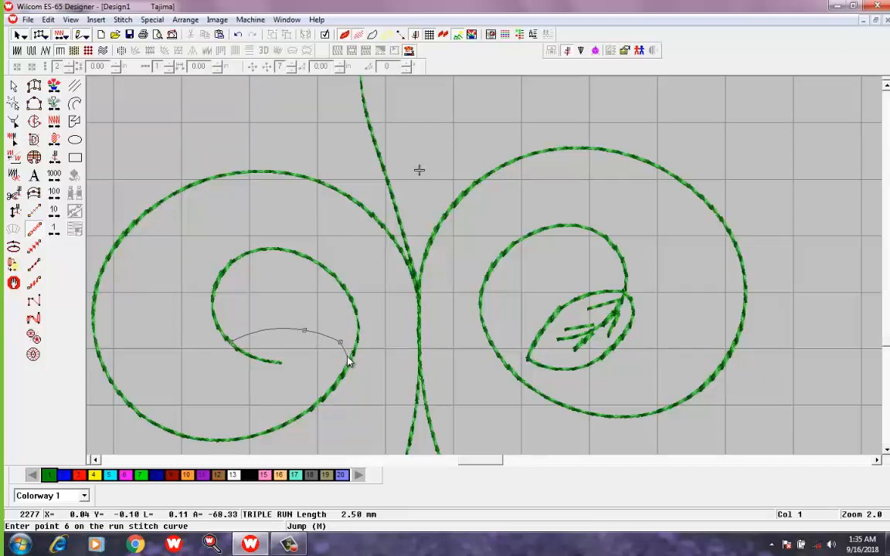
{"action": "key", "text": "BackSpace"}
{"action": "left_click", "coordinate": [343, 349]}
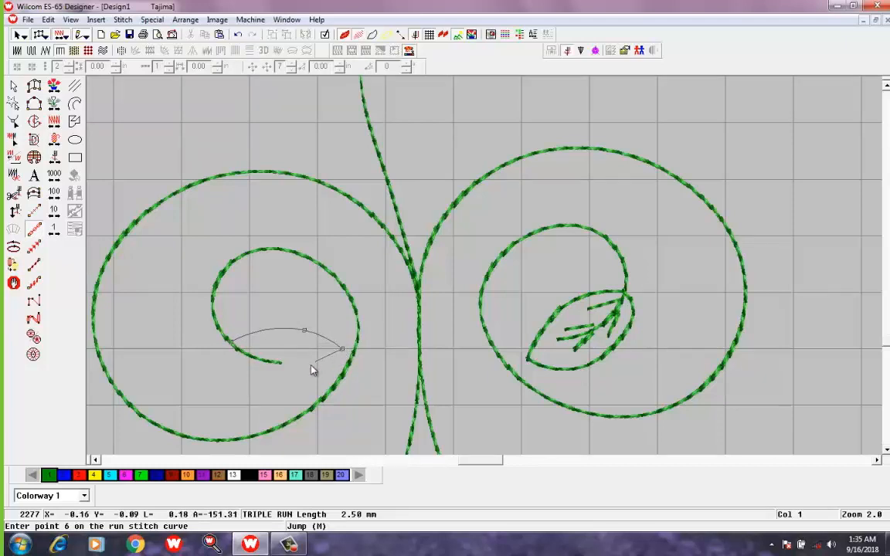
{"action": "left_click", "coordinate": [301, 369]}
{"action": "left_click", "coordinate": [252, 371]}
{"action": "key", "text": "BackSpace"}
{"action": "key", "text": "BackSpace"}
{"action": "left_click", "coordinate": [252, 377]}
{"action": "left_click", "coordinate": [231, 353]}
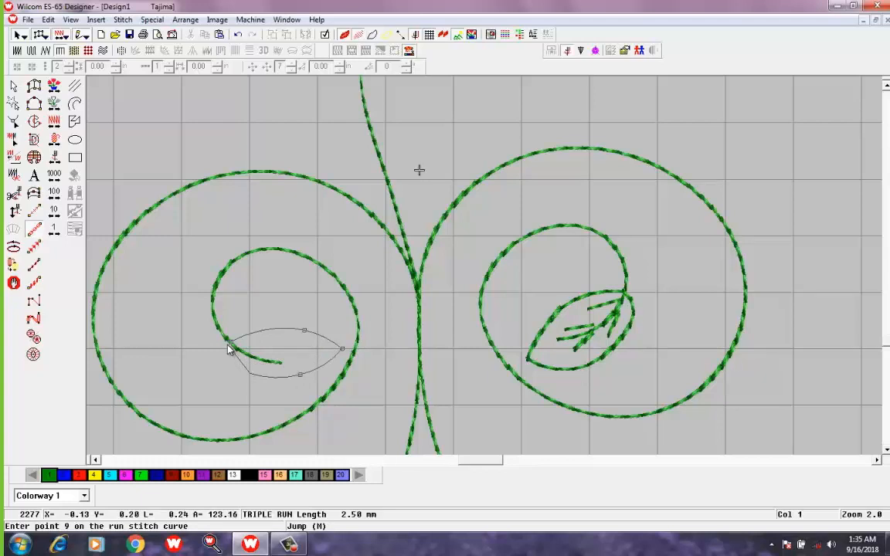
{"action": "left_click", "coordinate": [231, 345]}
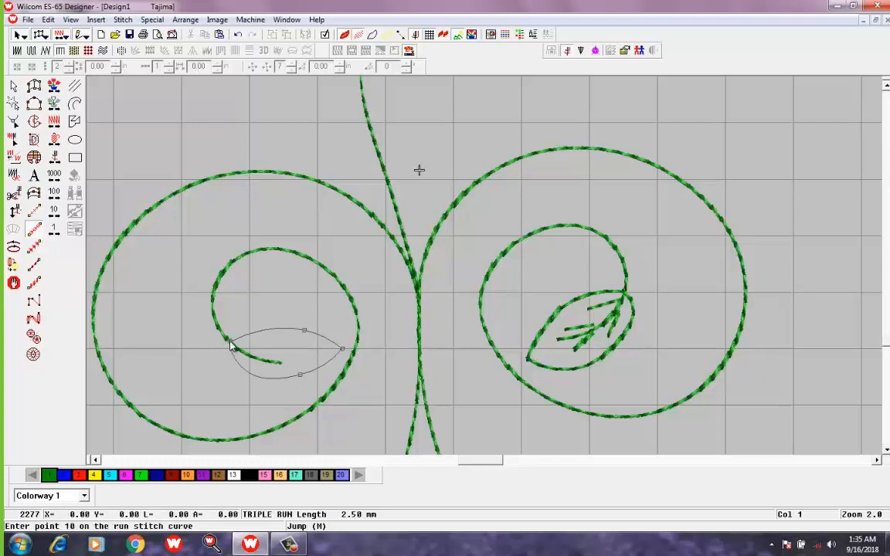
{"action": "key", "text": "Return"}
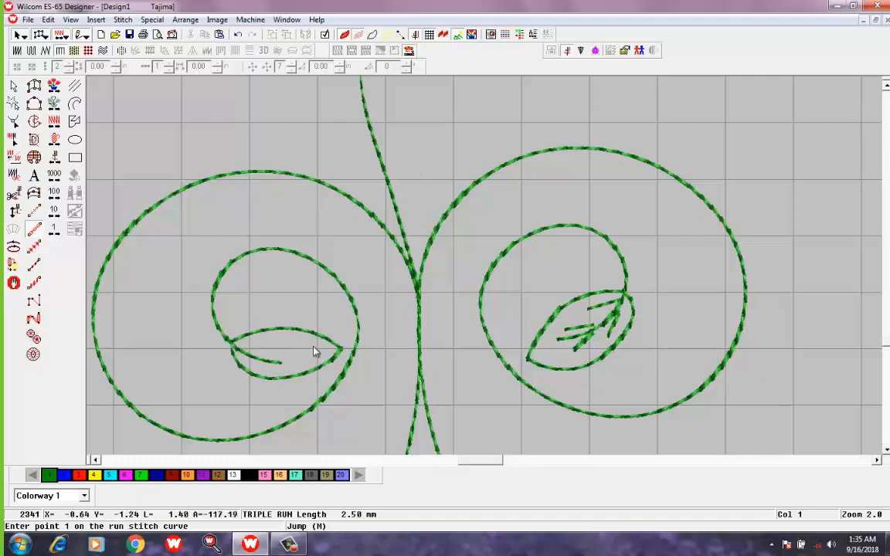
- Add three short triple-run veins on the upper side of the midrib in the left spiral's leaf
{"action": "left_click", "coordinate": [263, 355]}
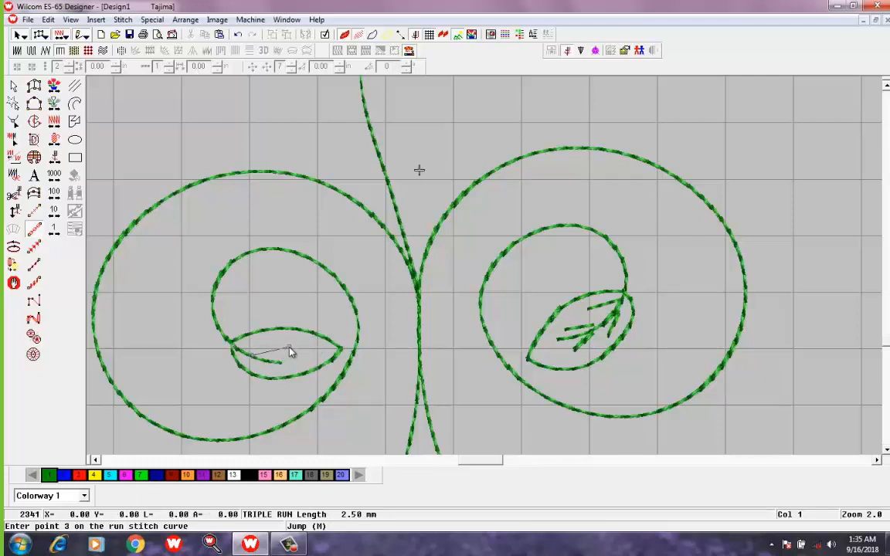
{"action": "left_click", "coordinate": [290, 351]}
{"action": "key", "text": "Return"}
{"action": "left_click", "coordinate": [280, 362]}
{"action": "left_click", "coordinate": [312, 352]}
{"action": "key", "text": "Return"}
{"action": "left_click", "coordinate": [280, 362]}
{"action": "left_click", "coordinate": [315, 362]}
{"action": "key", "text": "Return"}
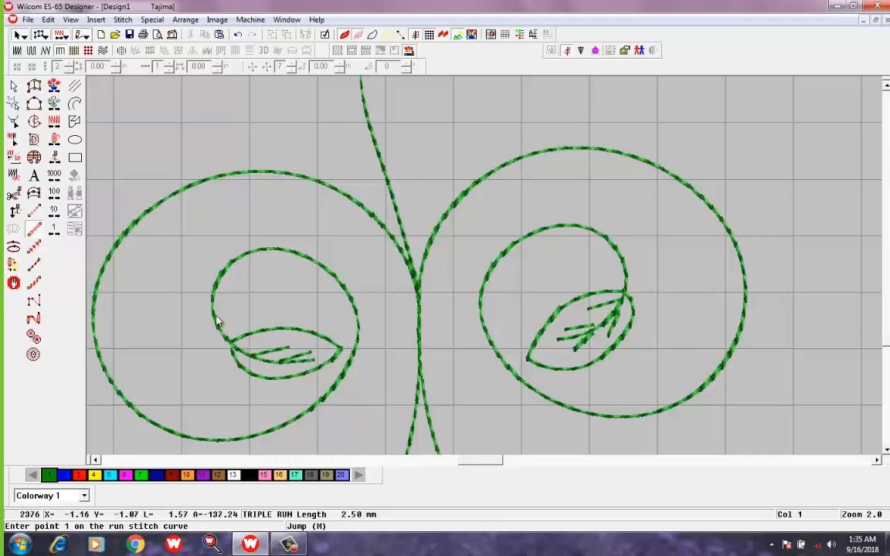
- Add two short triple-run veins on the lower side of the left spiral leaf's midrib
{"action": "left_click", "coordinate": [262, 359]}
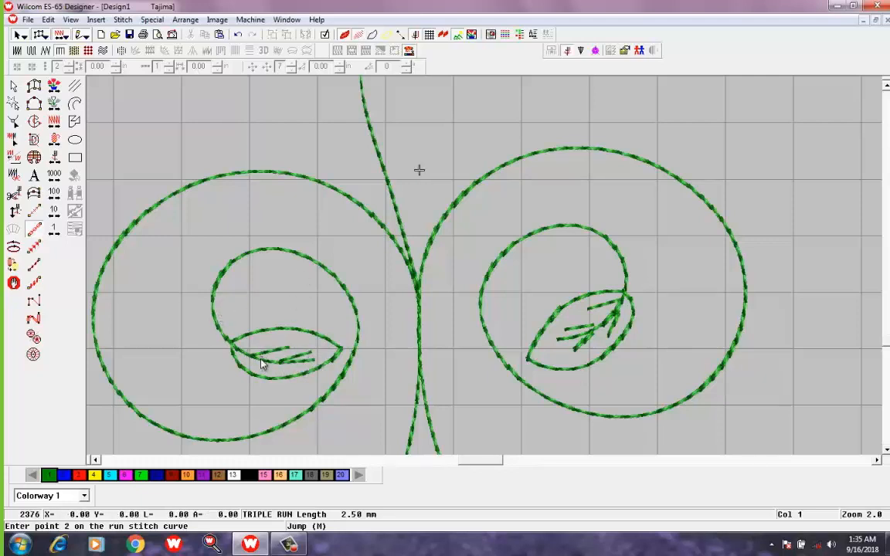
{"action": "key", "text": "Return"}
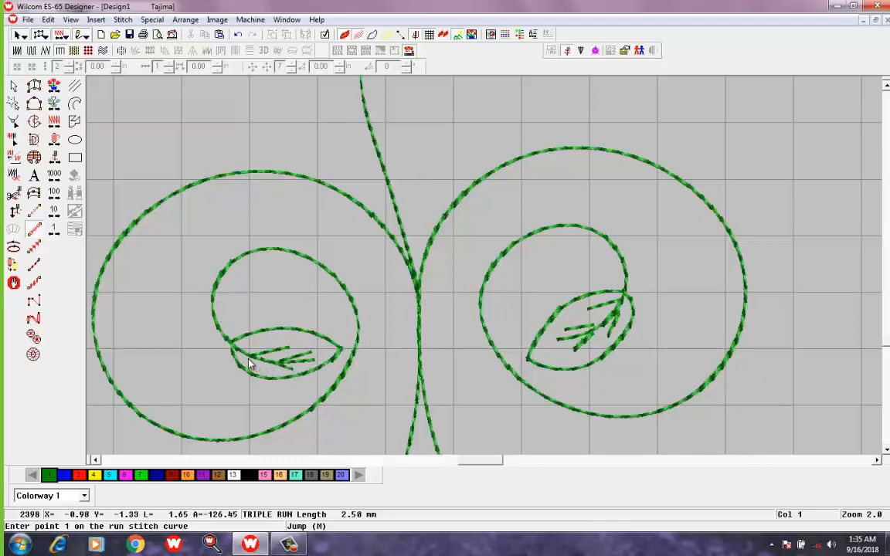
{"action": "left_click", "coordinate": [265, 377]}
{"action": "key", "text": "Return"}
- Digitize a curved triple-run branch from the main stem above the spirals, arching up to the right below the flower
{"action": "scroll", "coordinate": [394, 267], "scroll_direction": "up", "scroll_amount": 1}
{"action": "scroll", "coordinate": [396, 278], "scroll_direction": "down", "scroll_amount": 3}
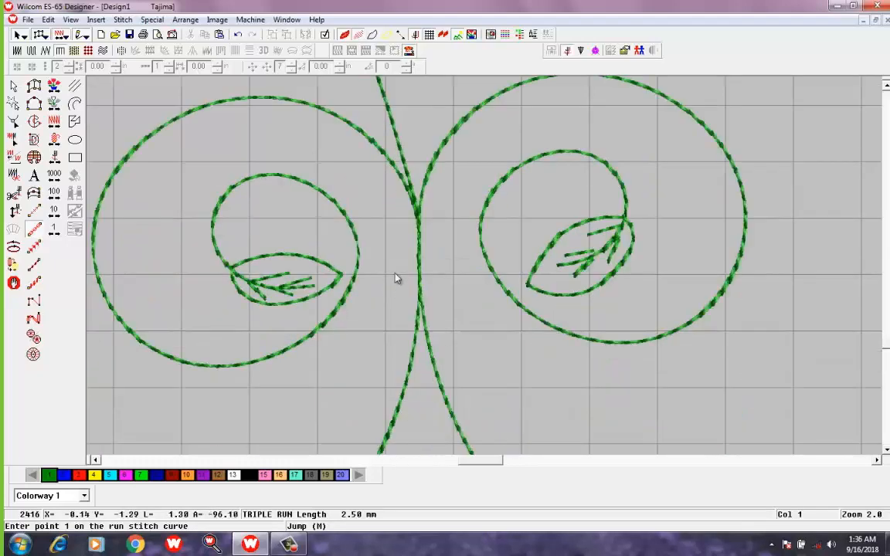
{"action": "scroll", "coordinate": [395, 268], "scroll_direction": "down", "scroll_amount": 2}
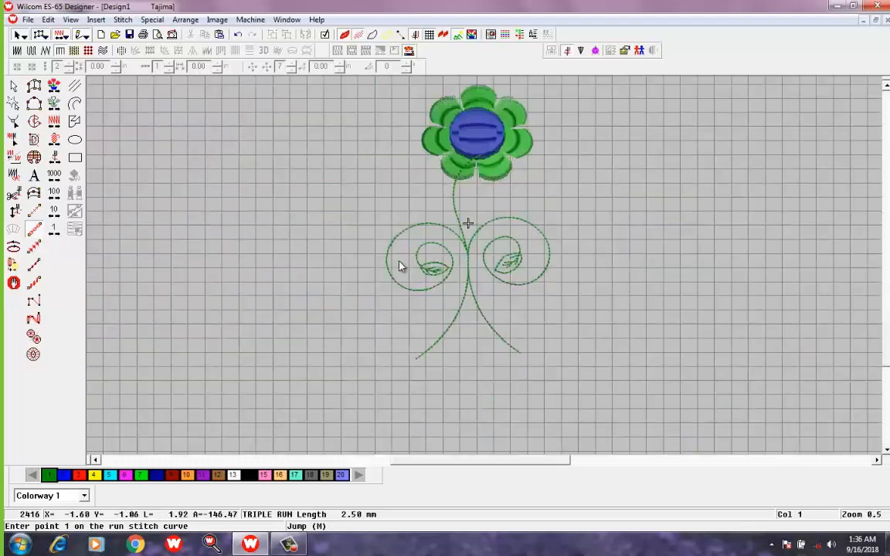
{"action": "scroll", "coordinate": [400, 266], "scroll_direction": "down", "scroll_amount": 1}
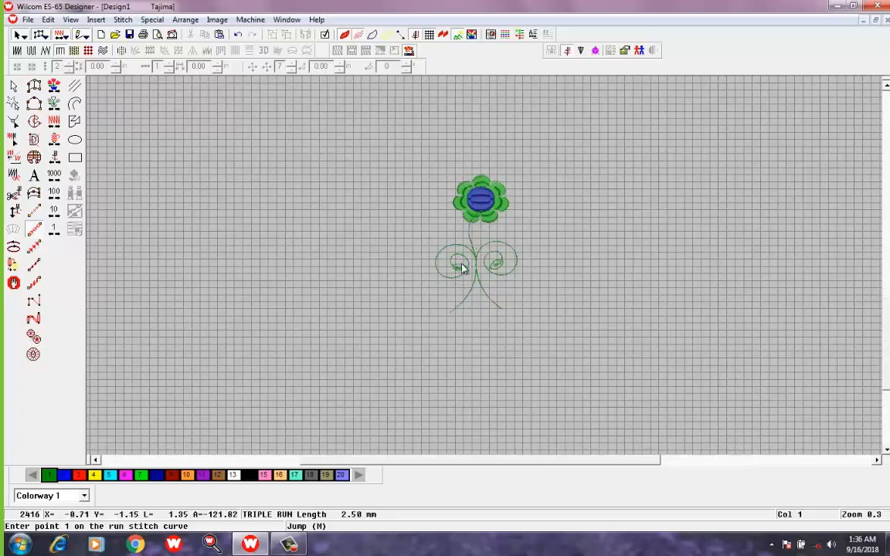
{"action": "scroll", "coordinate": [461, 269], "scroll_direction": "up", "scroll_amount": 3}
{"action": "scroll", "coordinate": [453, 403], "scroll_direction": "down", "scroll_amount": 1}
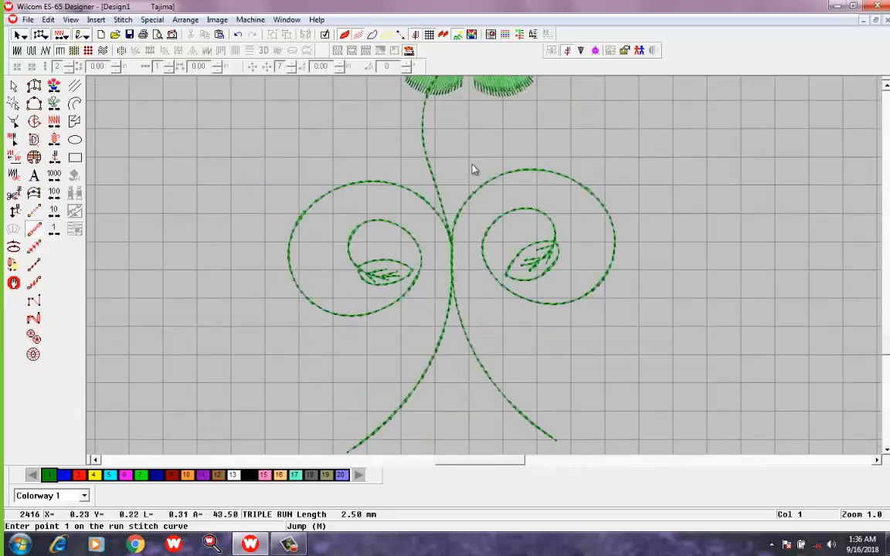
{"action": "left_click", "coordinate": [436, 187]}
{"action": "left_click", "coordinate": [508, 130]}
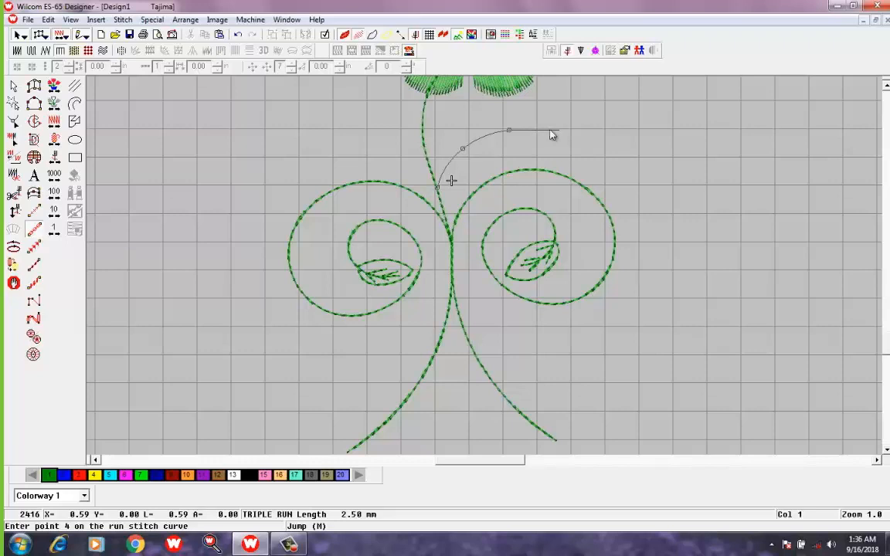
{"action": "key", "text": "Return"}
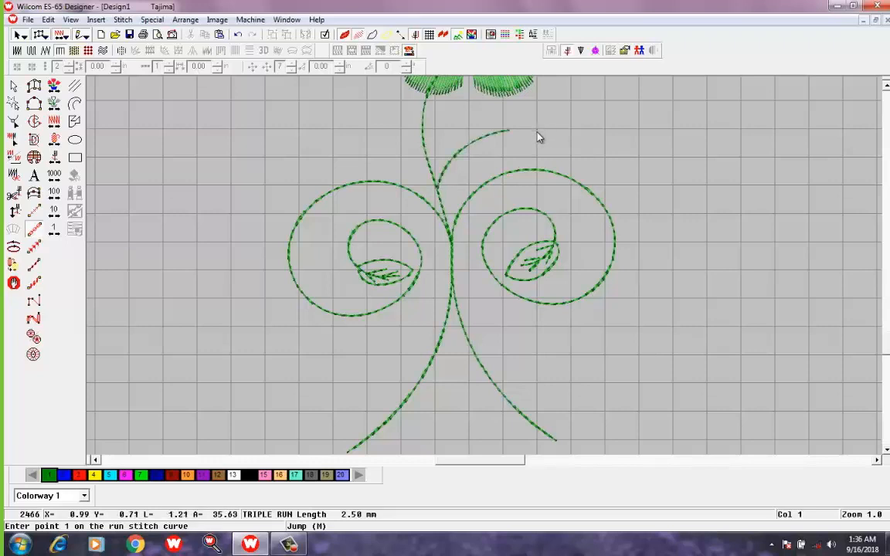
- Digitize a closed, smooth triple-run leaf outline around the end of the right branch, with its tip pointing right
{"action": "left_click", "coordinate": [479, 140]}
{"action": "left_click", "coordinate": [503, 147]}
{"action": "left_click", "coordinate": [533, 146]}
{"action": "left_click", "coordinate": [553, 133]}
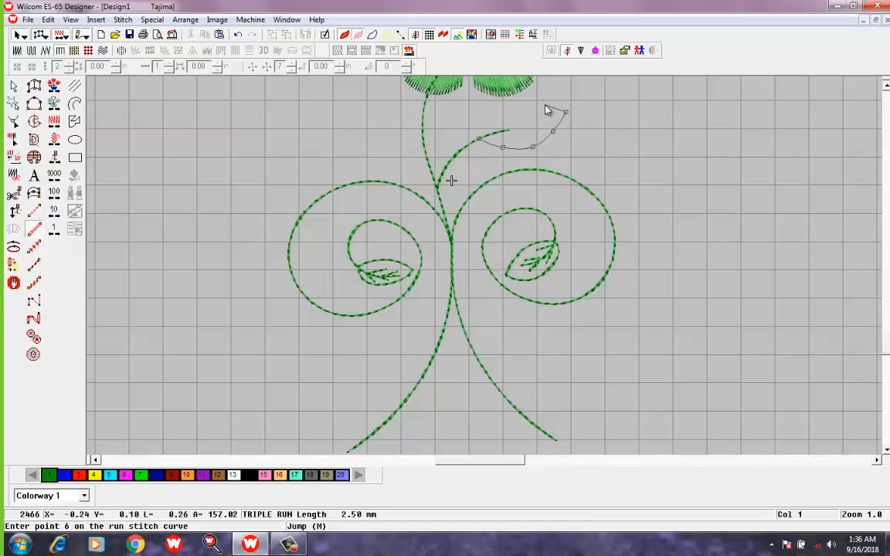
{"action": "left_click", "coordinate": [545, 105]}
{"action": "left_click", "coordinate": [505, 104]}
{"action": "left_click", "coordinate": [486, 120]}
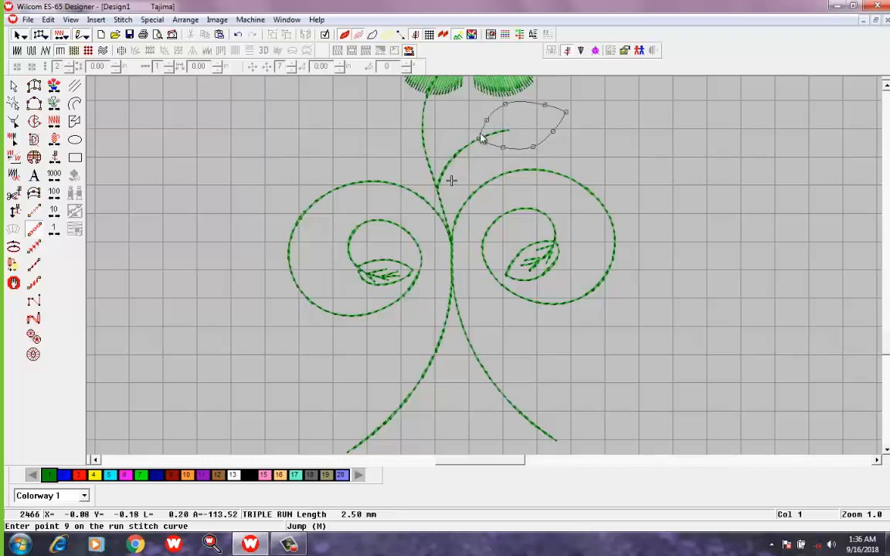
{"action": "left_click", "coordinate": [478, 139]}
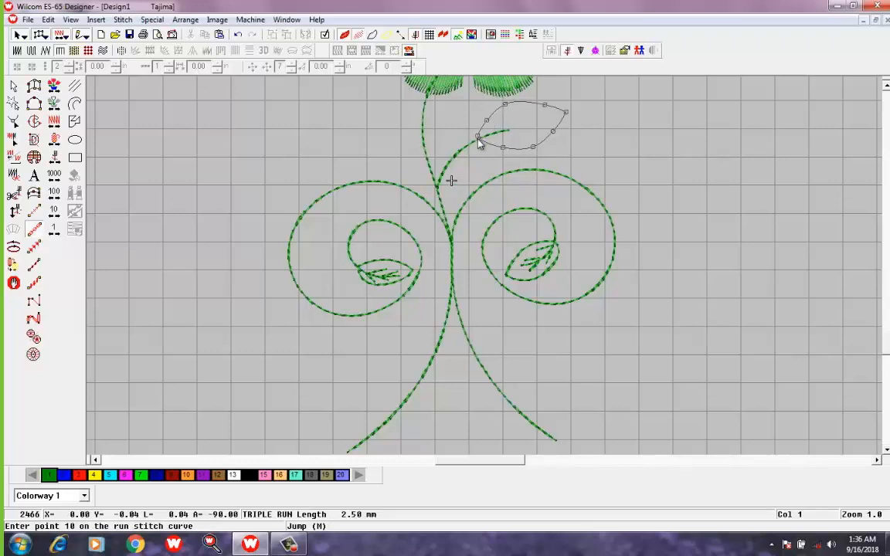
{"action": "key", "text": "Return"}
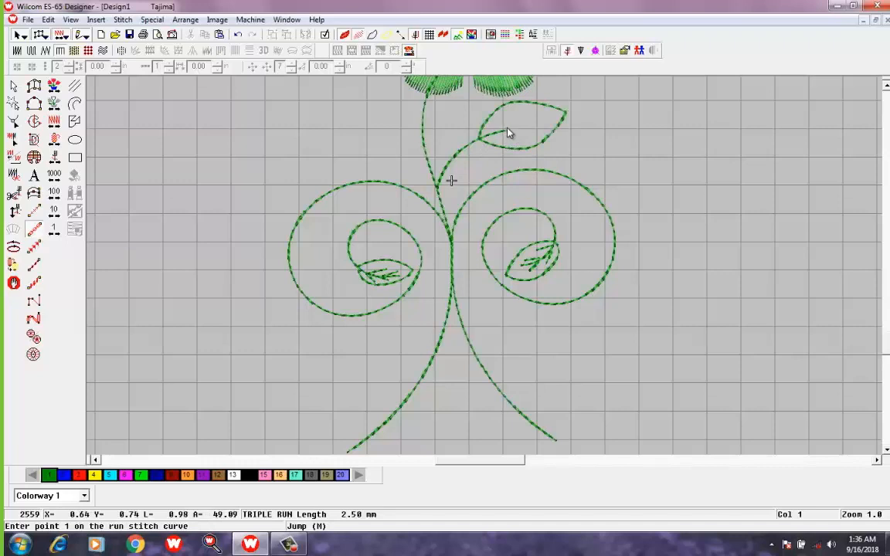
- Extend the right branch with a triple-run midrib running toward the leaf's tip
{"action": "left_click", "coordinate": [507, 130]}
{"action": "left_click", "coordinate": [547, 120]}
{"action": "key", "text": "Return"}
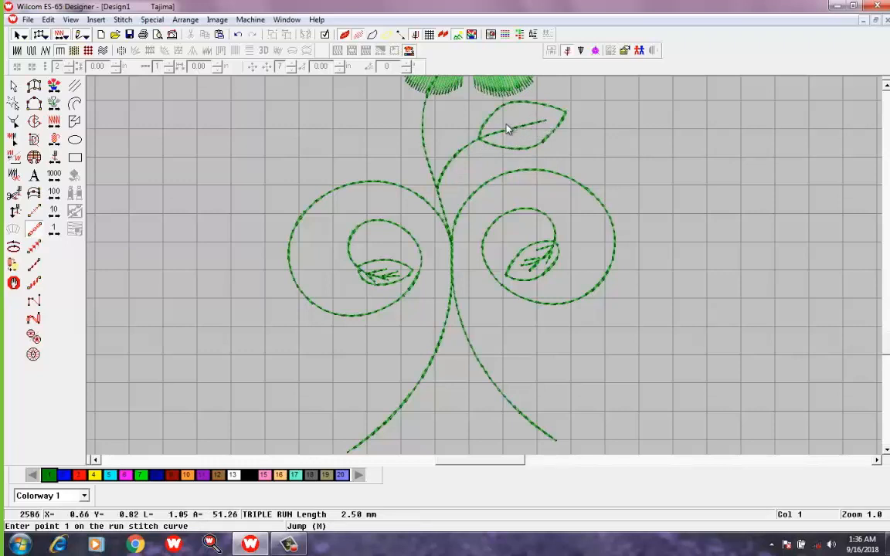
- Add short triple-run veins on both sides of the right branch leaf's midrib
{"action": "left_click", "coordinate": [503, 131]}
{"action": "left_click", "coordinate": [523, 113]}
{"action": "key", "text": "Return"}
{"action": "left_click", "coordinate": [531, 138]}
{"action": "key", "text": "Return"}
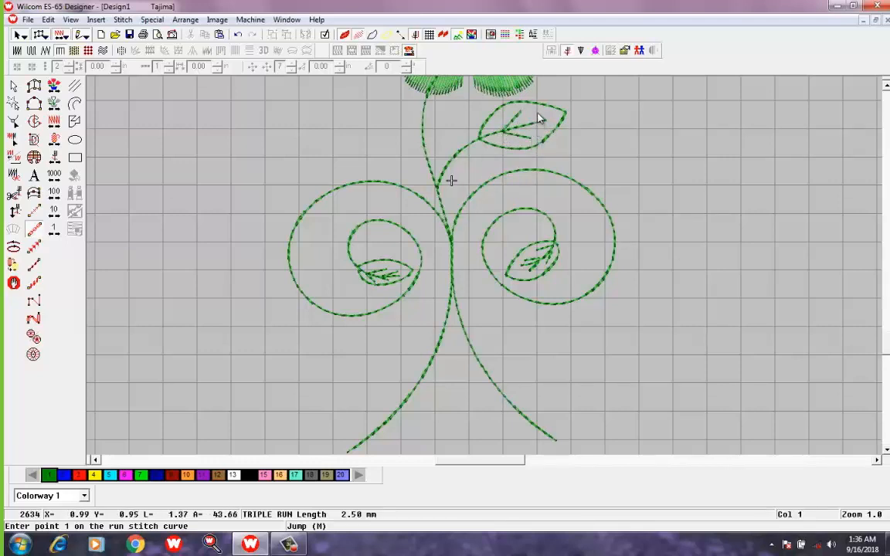
{"action": "left_click", "coordinate": [538, 114]}
{"action": "left_click", "coordinate": [529, 126]}
{"action": "key", "text": "Return"}
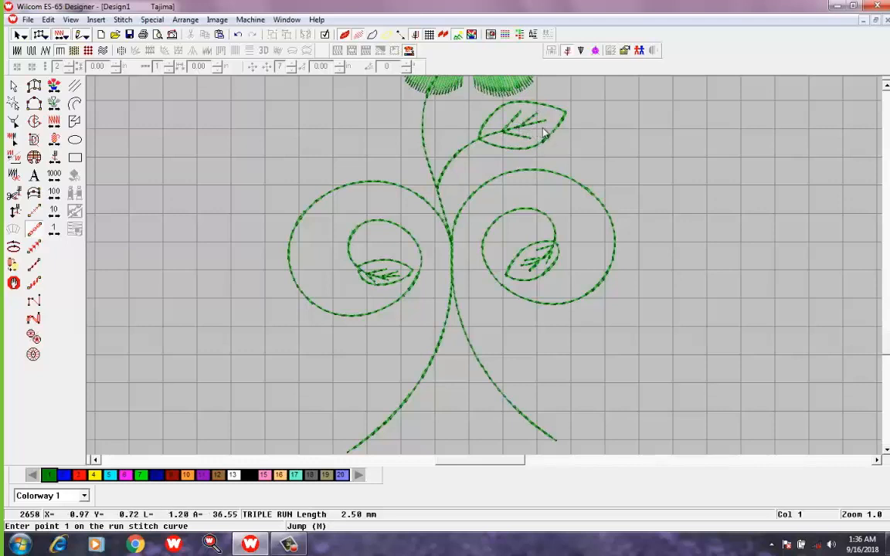
- Digitize a curved triple-run branch from the same stem point, arching up to the left above the left spiral
{"action": "left_click", "coordinate": [435, 184]}
{"action": "left_click", "coordinate": [389, 153]}
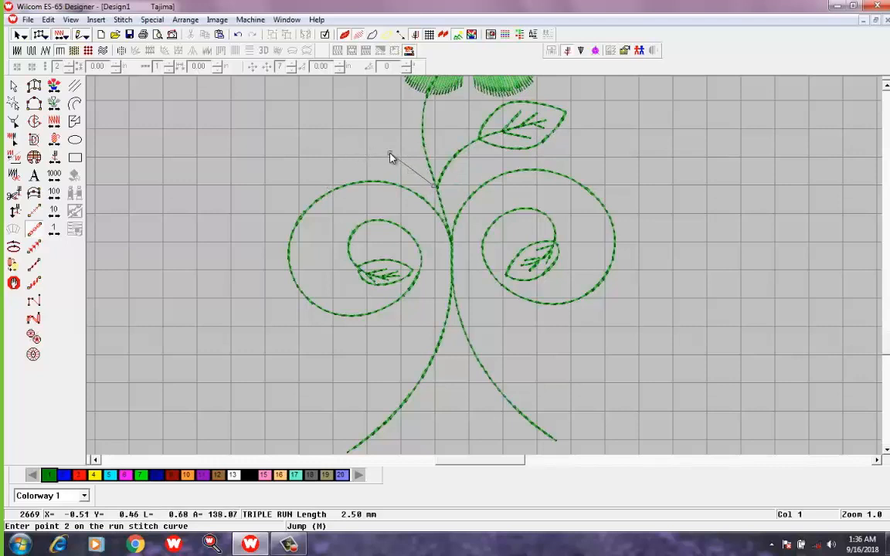
{"action": "left_click", "coordinate": [333, 138]}
{"action": "key", "text": "Return"}
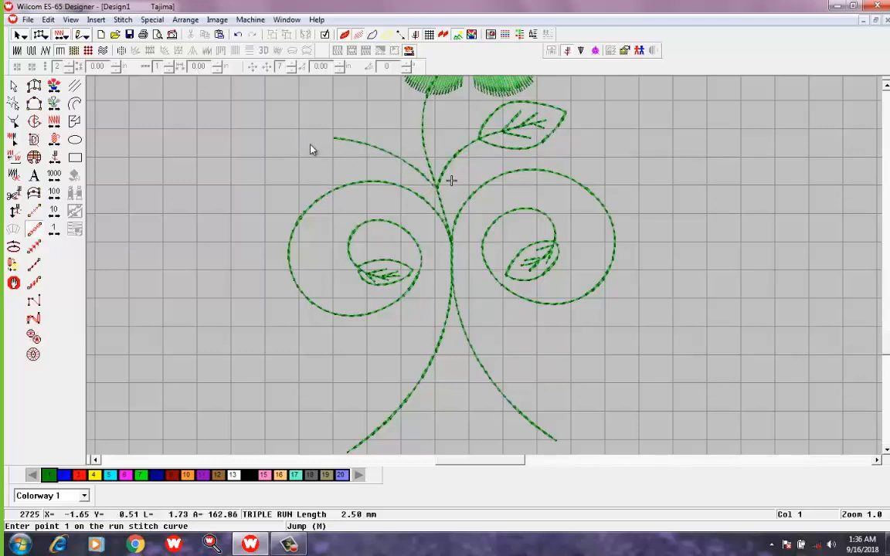
- Digitize a closed, smooth triple-run leaf outline around the end of the left branch, with its tip pointing left
{"action": "left_click", "coordinate": [364, 145]}
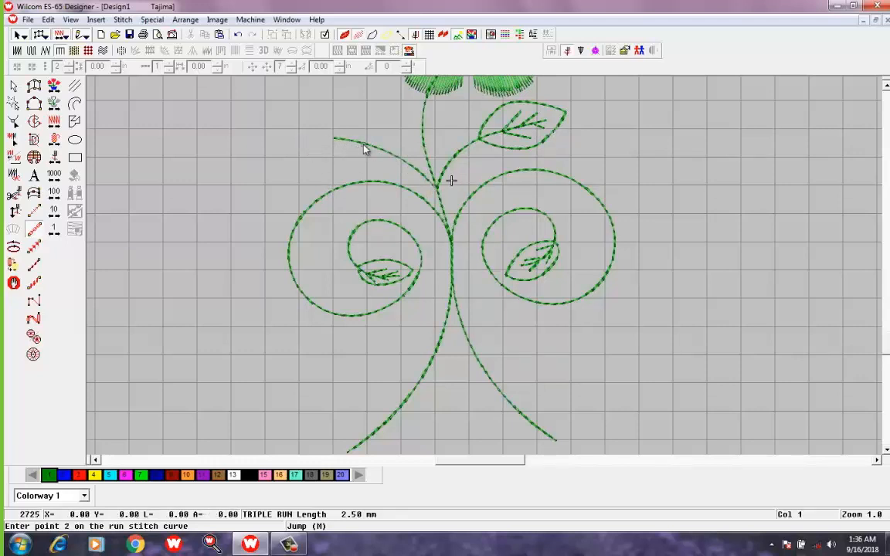
{"action": "left_click", "coordinate": [330, 159]}
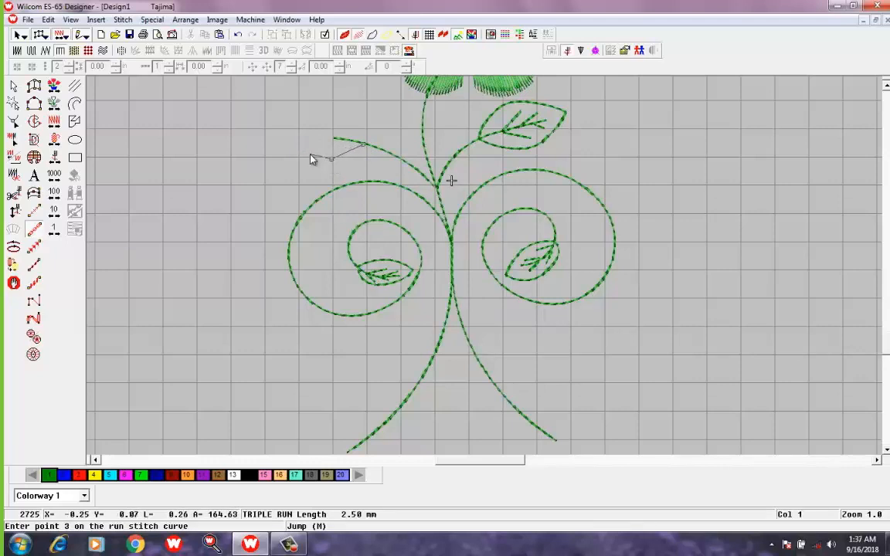
{"action": "left_click", "coordinate": [310, 155]}
{"action": "left_click", "coordinate": [277, 141]}
{"action": "left_click", "coordinate": [261, 129]}
{"action": "key", "text": "BackSpace"}
{"action": "key", "text": "BackSpace"}
{"action": "left_click", "coordinate": [277, 130]}
{"action": "left_click", "coordinate": [307, 120]}
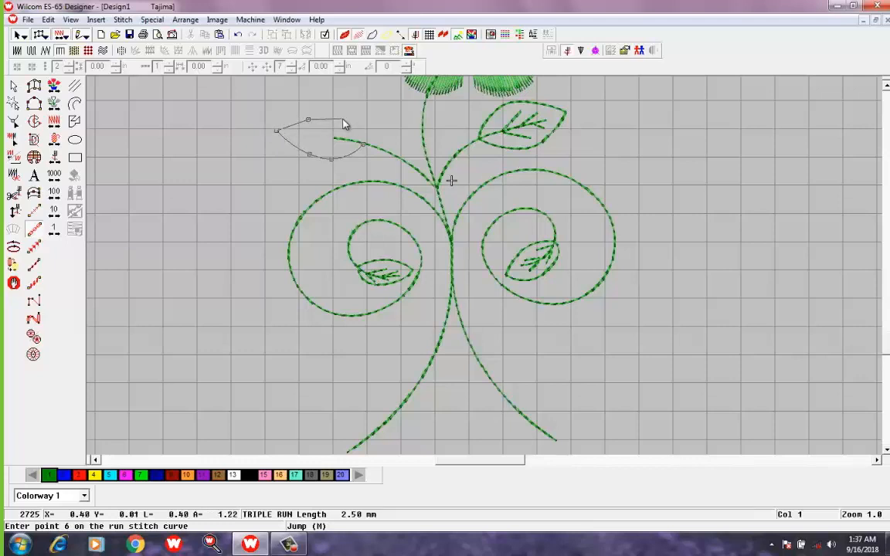
{"action": "left_click", "coordinate": [337, 115]}
{"action": "left_click", "coordinate": [364, 126]}
{"action": "left_click", "coordinate": [364, 148]}
{"action": "key", "text": "Return"}
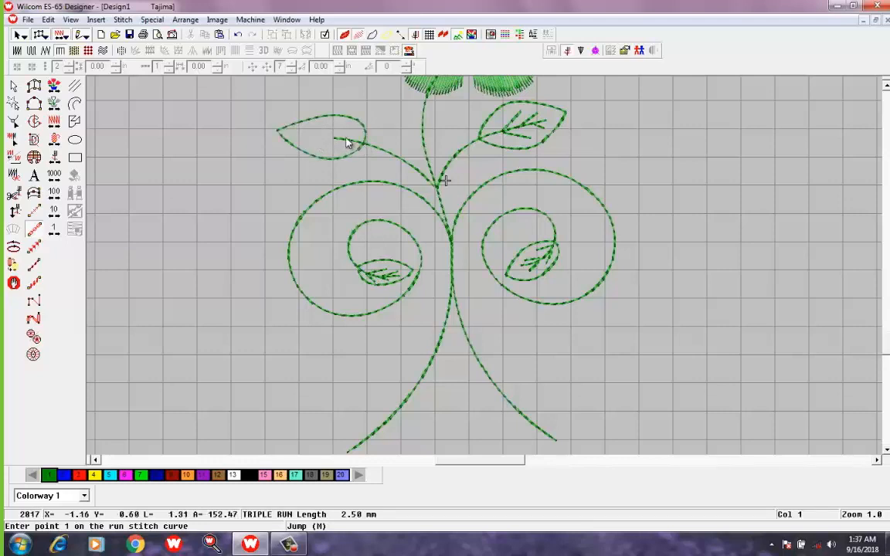
- Add a triple-run midrib extension and short veins on both sides inside the left branch's leaf
{"action": "left_click", "coordinate": [329, 125]}
{"action": "left_click", "coordinate": [315, 138]}
{"action": "left_click", "coordinate": [298, 134]}
{"action": "key", "text": "Return"}
{"action": "left_click", "coordinate": [309, 132]}
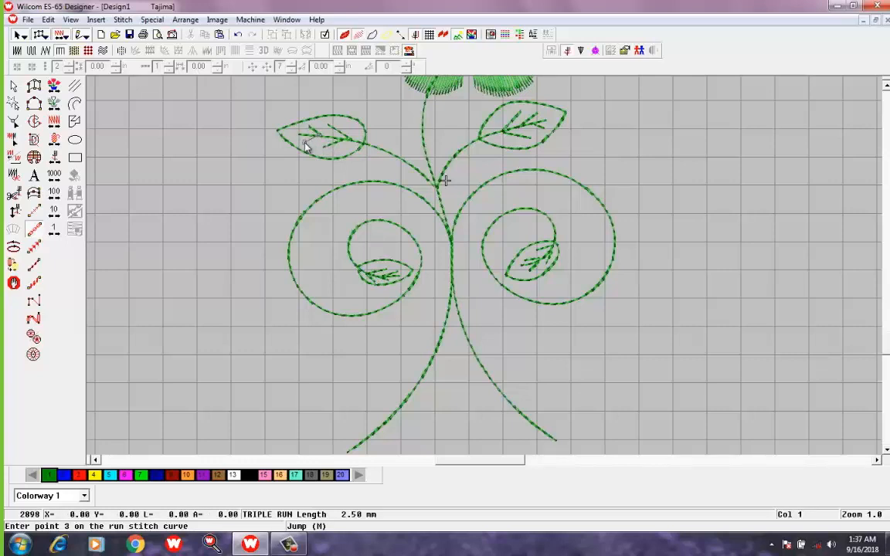
{"action": "key", "text": "Return"}
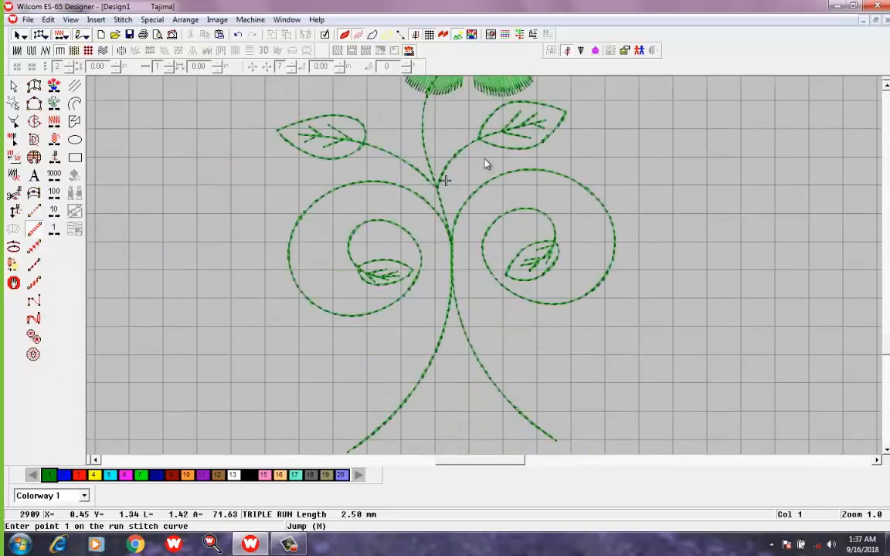
- Reshape the right spiral's run by deleting the end control point of its lower stem
{"action": "scroll", "coordinate": [493, 183], "scroll_direction": "down", "scroll_amount": 4}
{"action": "scroll", "coordinate": [494, 183], "scroll_direction": "up", "scroll_amount": 3}
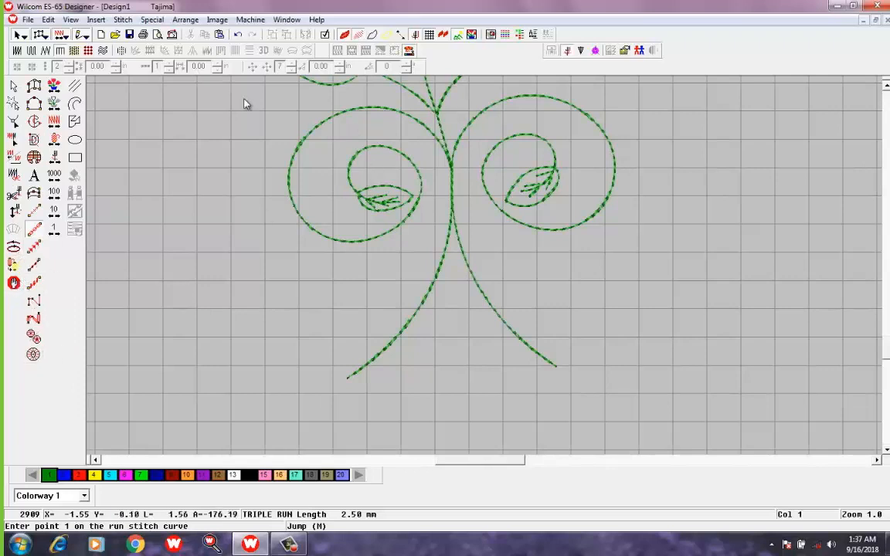
{"action": "left_click", "coordinate": [14, 88]}
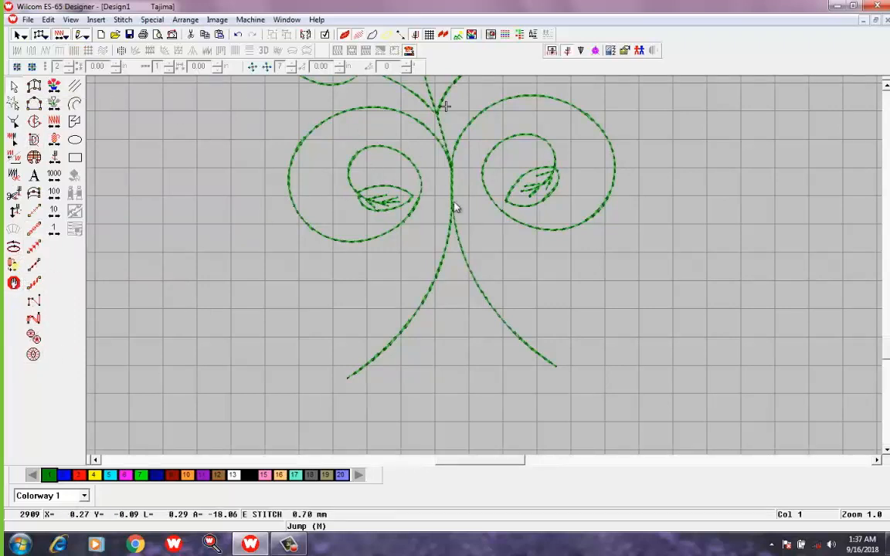
{"action": "left_click", "coordinate": [475, 270]}
{"action": "left_click", "coordinate": [13, 121]}
{"action": "left_click_drag", "start_coordinate": [569, 364], "coordinate": [546, 357]}
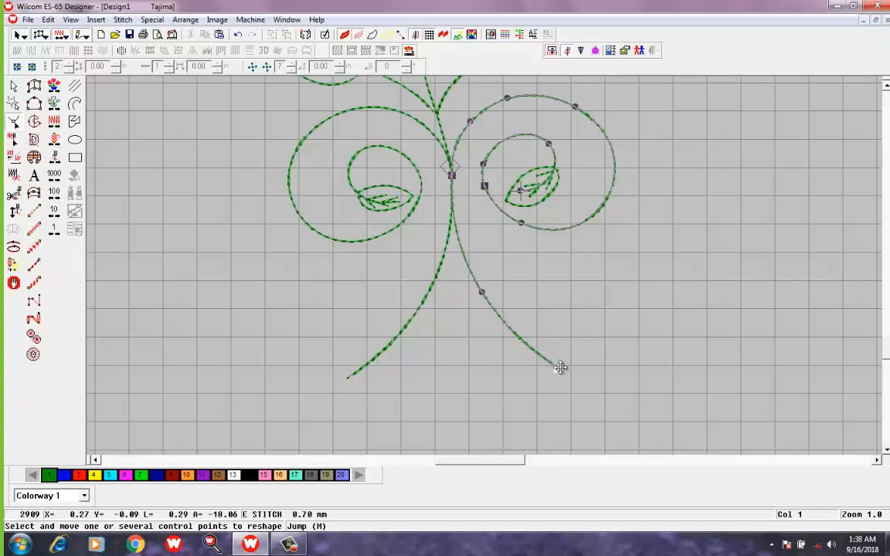
{"action": "left_click", "coordinate": [482, 293]}
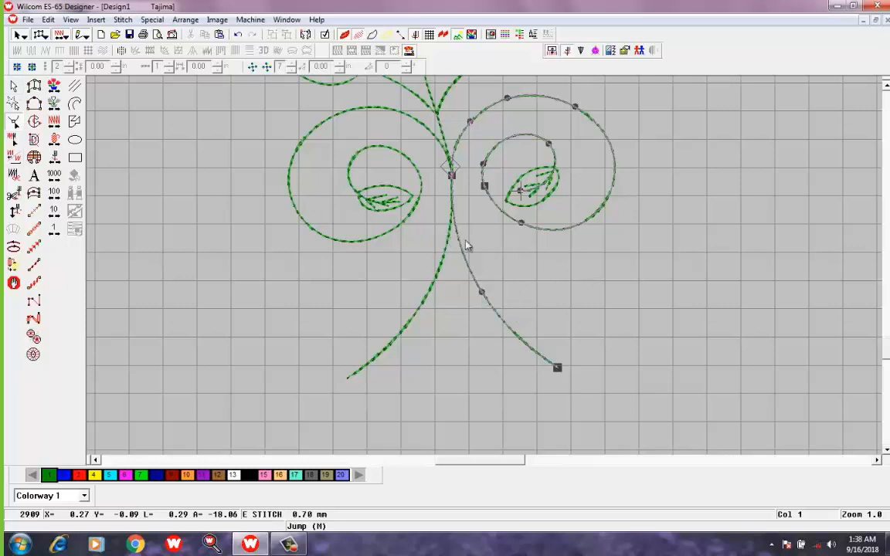
{"action": "left_click_drag", "start_coordinate": [487, 235], "coordinate": [590, 375]}
{"action": "key", "text": "Delete"}
{"action": "key", "text": "Return"}
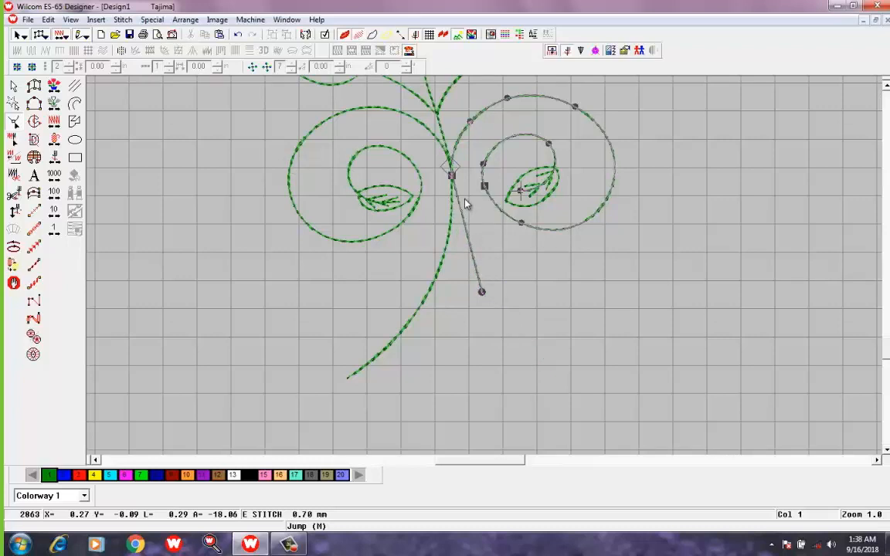
- Delete the remaining straight stub of the right spiral's stem below the junction with the main stem
{"action": "left_click_drag", "start_coordinate": [464, 179], "coordinate": [493, 335]}
{"action": "key", "text": "Return"}
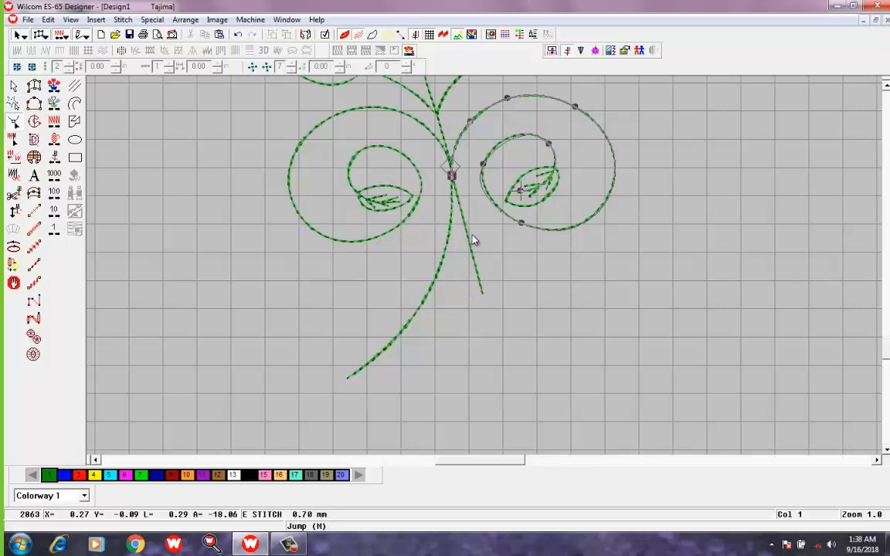
{"action": "key", "text": "Delete"}
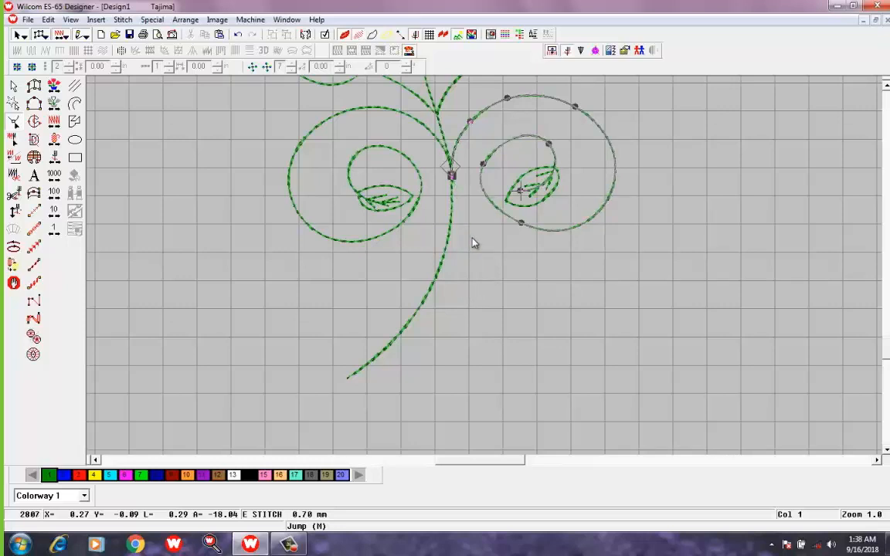
- Round out the right spiral's outer loop by moving its lower control point outward and adding another control point on its lower-left curve
{"action": "scroll", "coordinate": [634, 299], "scroll_direction": "up", "scroll_amount": 3}
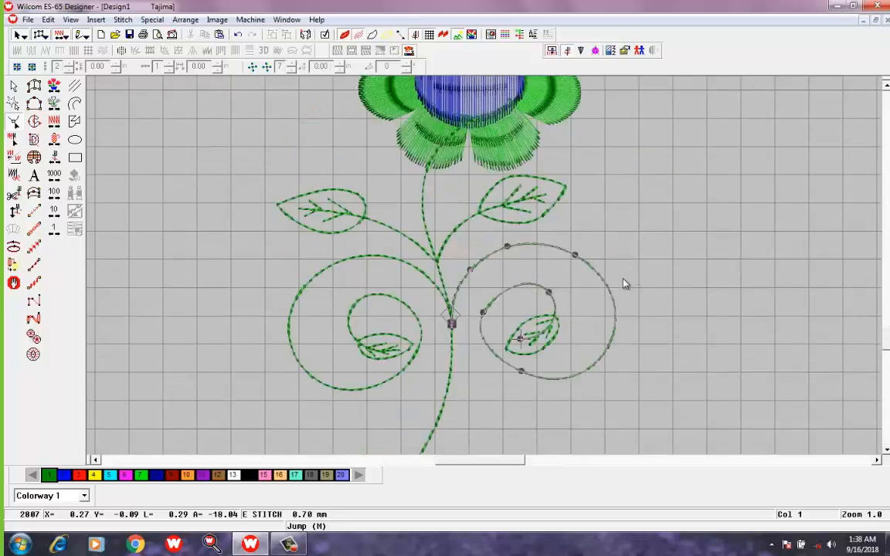
{"action": "left_click_drag", "start_coordinate": [521, 369], "coordinate": [505, 375]}
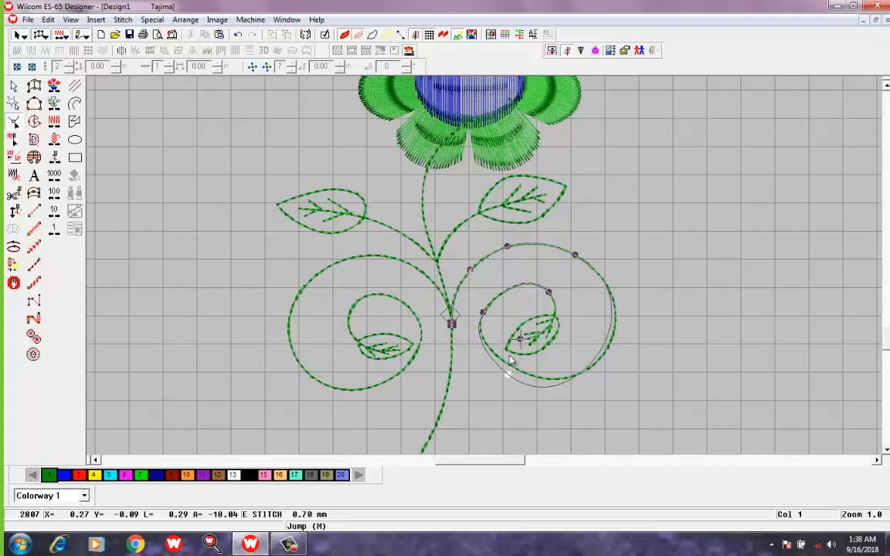
{"action": "left_click_drag", "start_coordinate": [483, 313], "coordinate": [482, 313]}
{"action": "double_click", "coordinate": [488, 361]}
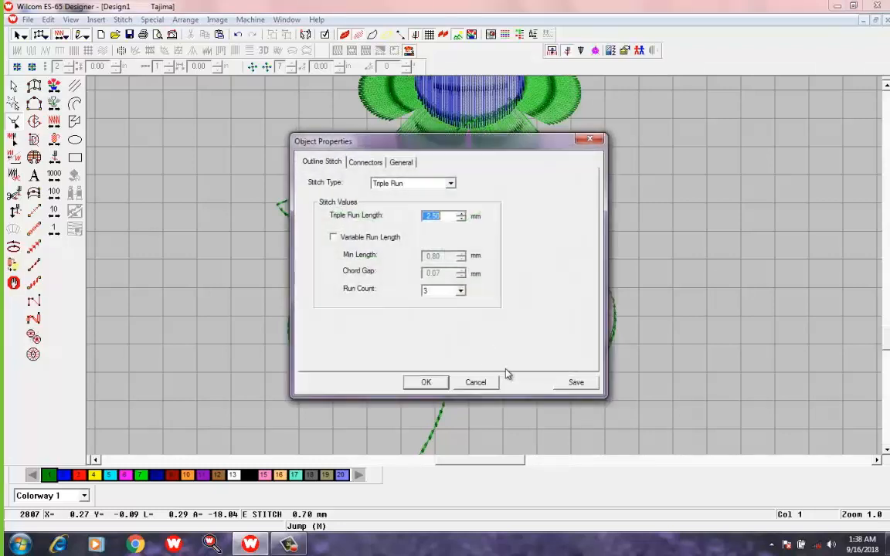
{"action": "left_click", "coordinate": [484, 379]}
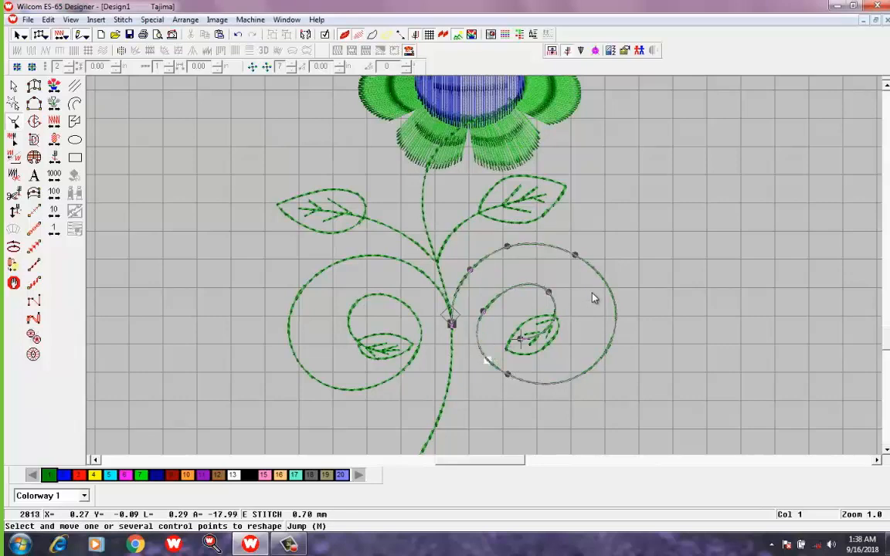
- Select the complete flower motif, duplicate it, and place the copy to the right, level with the original
{"action": "scroll", "coordinate": [592, 294], "scroll_direction": "down", "scroll_amount": 5}
{"action": "scroll", "coordinate": [582, 293], "scroll_direction": "up", "scroll_amount": 3}
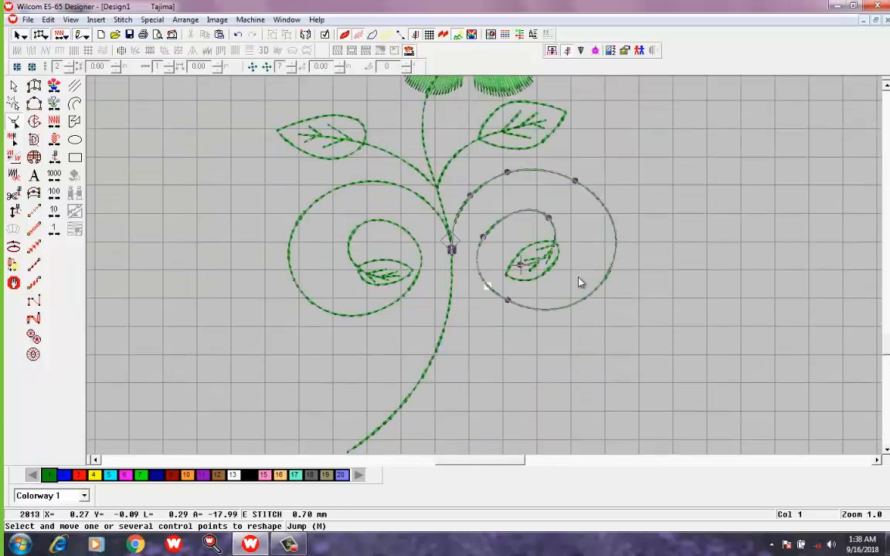
{"action": "scroll", "coordinate": [586, 288], "scroll_direction": "down", "scroll_amount": 4}
{"action": "scroll", "coordinate": [594, 287], "scroll_direction": "up", "scroll_amount": 4}
{"action": "key", "text": "shift+z"}
{"action": "key", "text": "shift+z"}
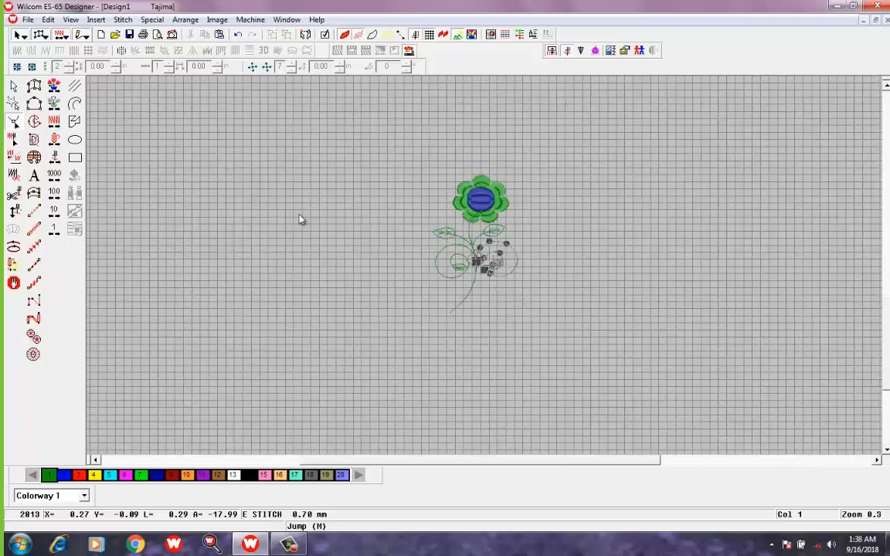
{"action": "left_click", "coordinate": [14, 86]}
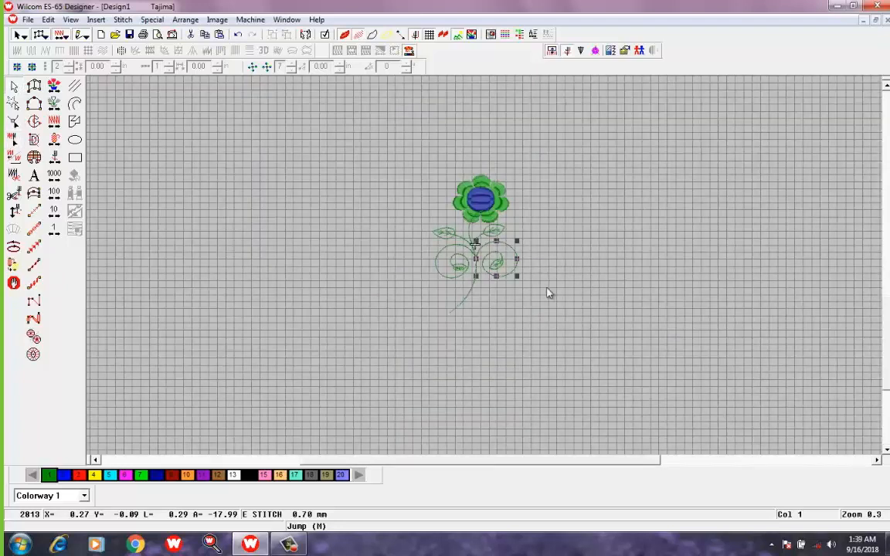
{"action": "left_click", "coordinate": [642, 267]}
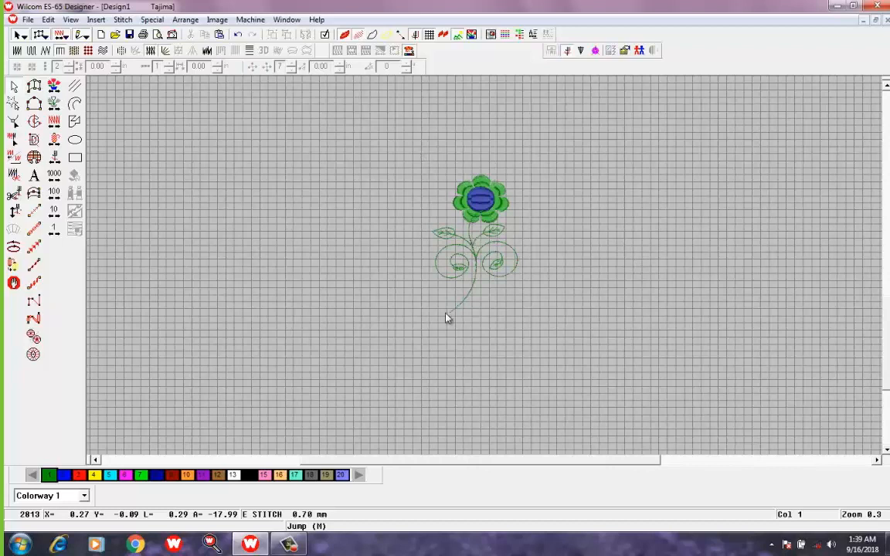
{"action": "left_click_drag", "start_coordinate": [550, 330], "coordinate": [424, 165]}
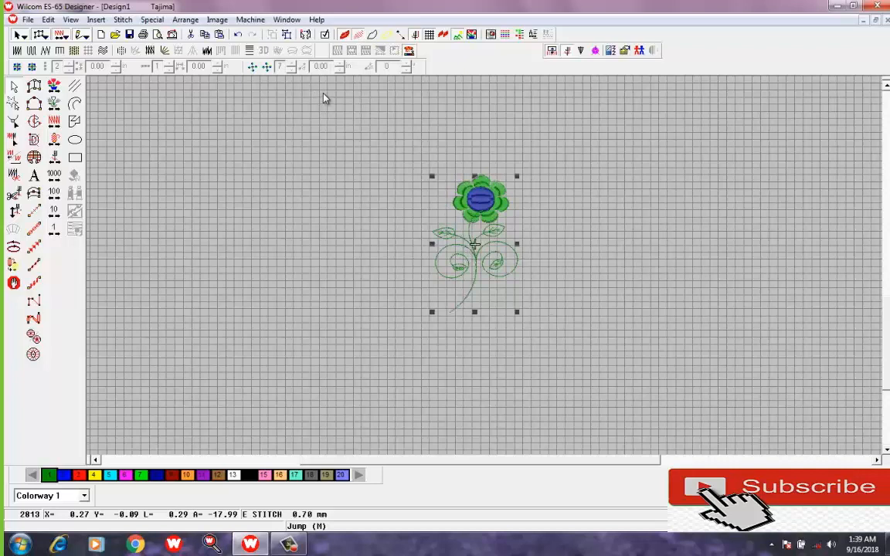
{"action": "key", "text": "ctrl+d"}
{"action": "left_click_drag", "start_coordinate": [476, 243], "coordinate": [619, 244]}
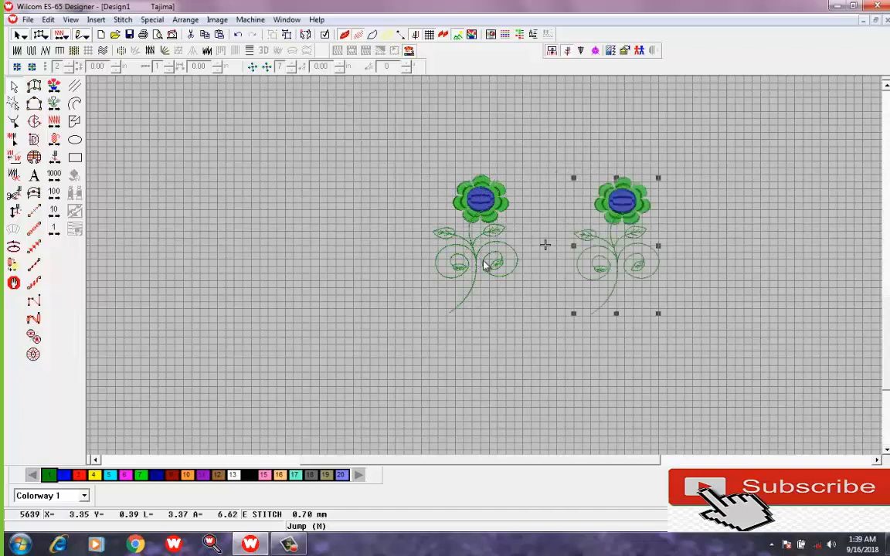
- Duplicate the flower motif again and place two further copies to the right, forming a row of four
{"action": "key", "text": "ctrl+d"}
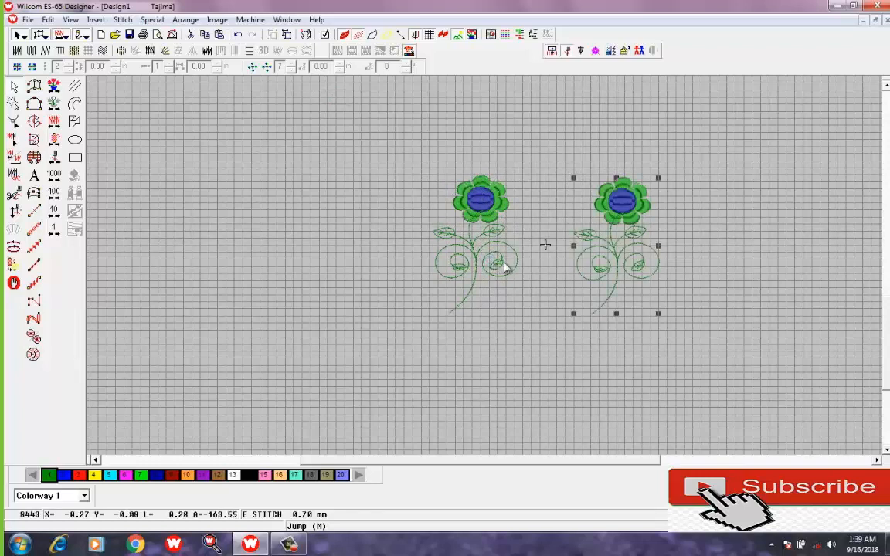
{"action": "left_click_drag", "start_coordinate": [640, 246], "coordinate": [782, 242]}
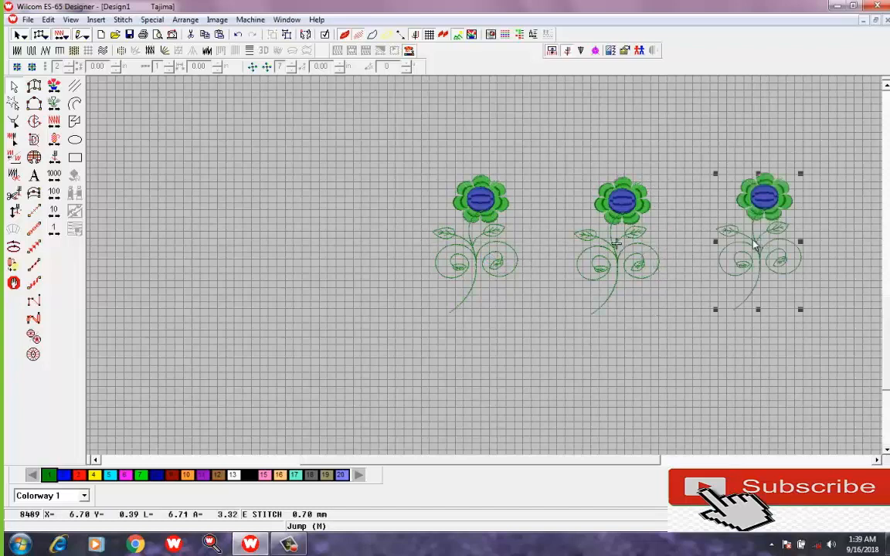
{"action": "left_click_drag", "start_coordinate": [465, 462], "coordinate": [595, 454]}
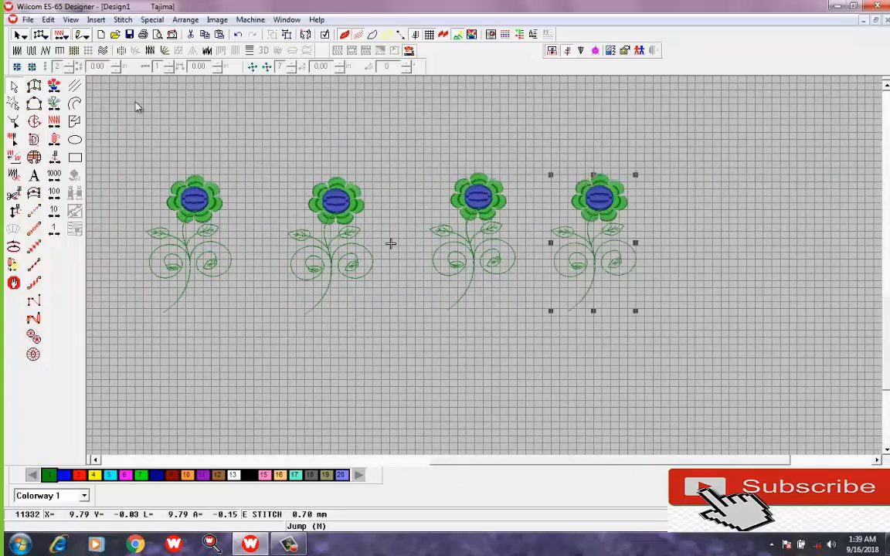
- Select all four flower motifs in the row
{"action": "left_click", "coordinate": [135, 102]}
{"action": "key", "text": "ctrl+a"}
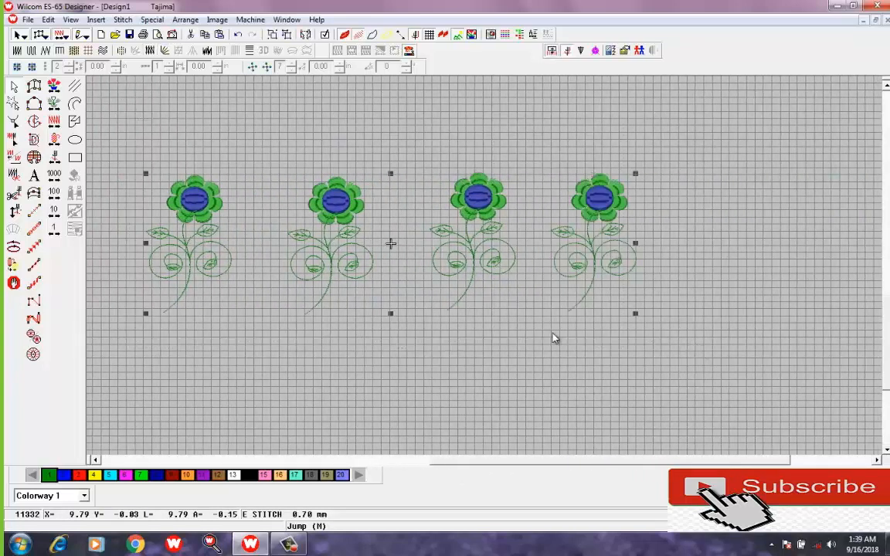